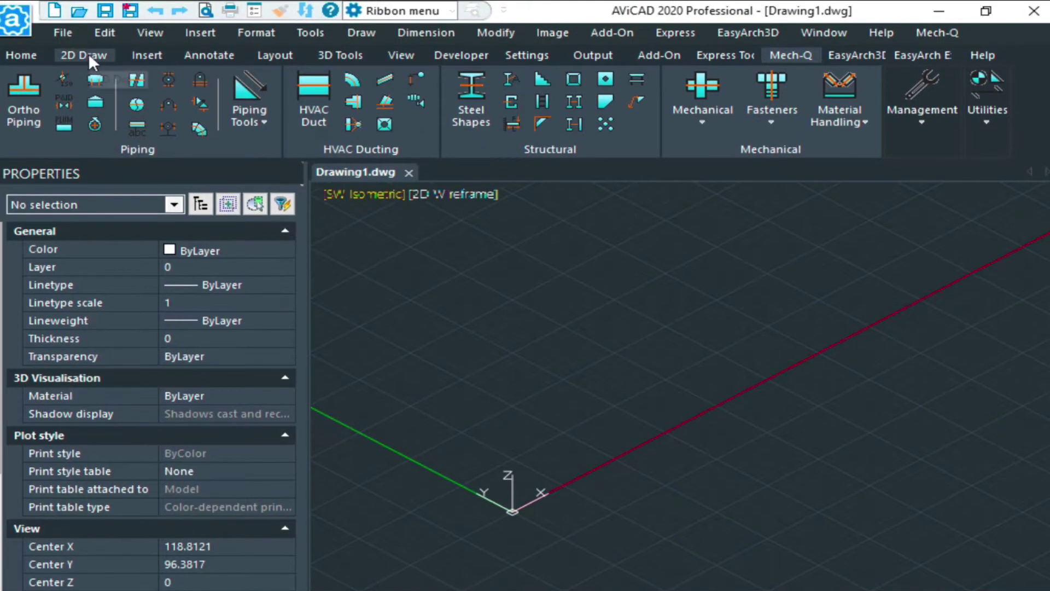
# - Place a horizontal and vertical construction line pair crossing at about 142.3, 97.2, north-east of the origin
pyautogui.click(87, 53)
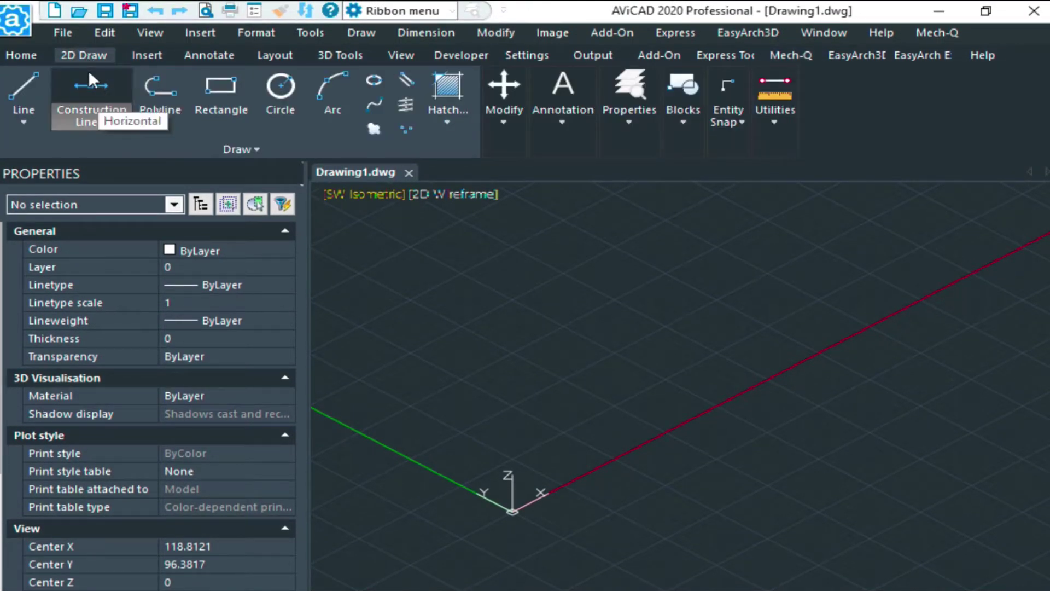
pyautogui.click(95, 123)
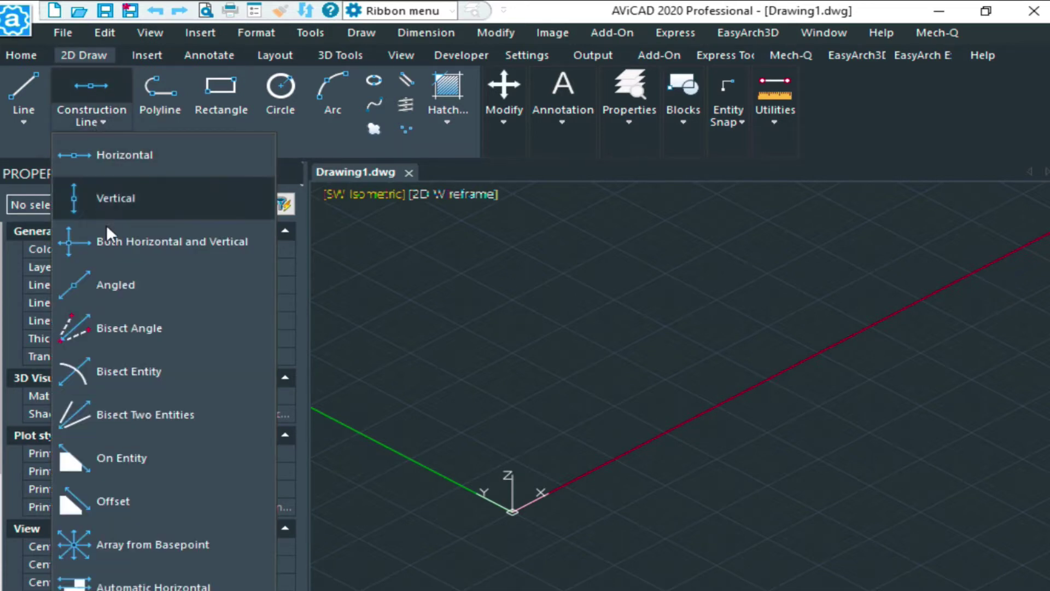
pyautogui.click(146, 242)
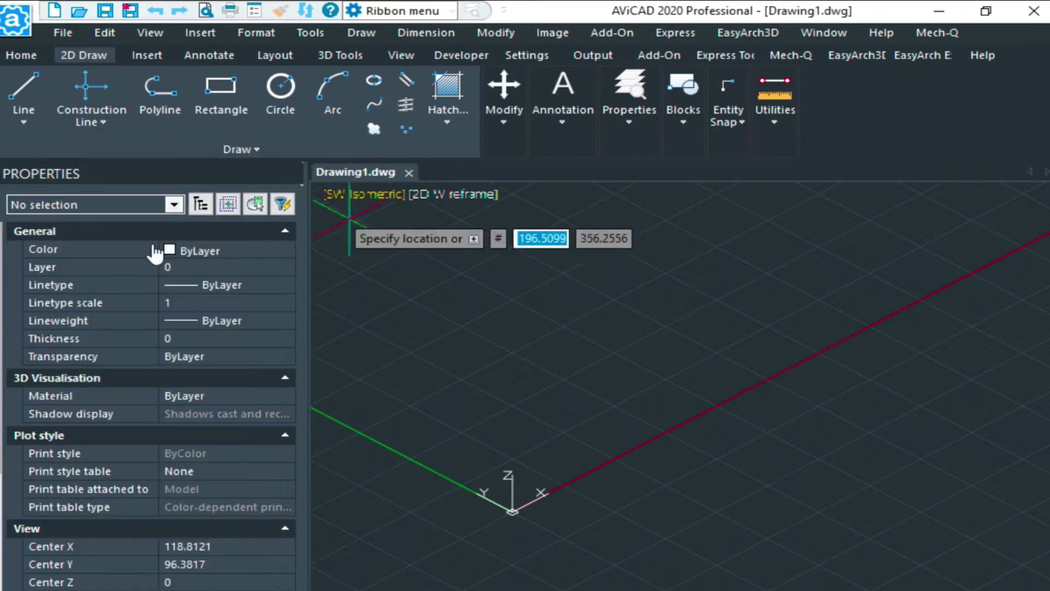
pyautogui.click(559, 386)
pyautogui.press('Escape')
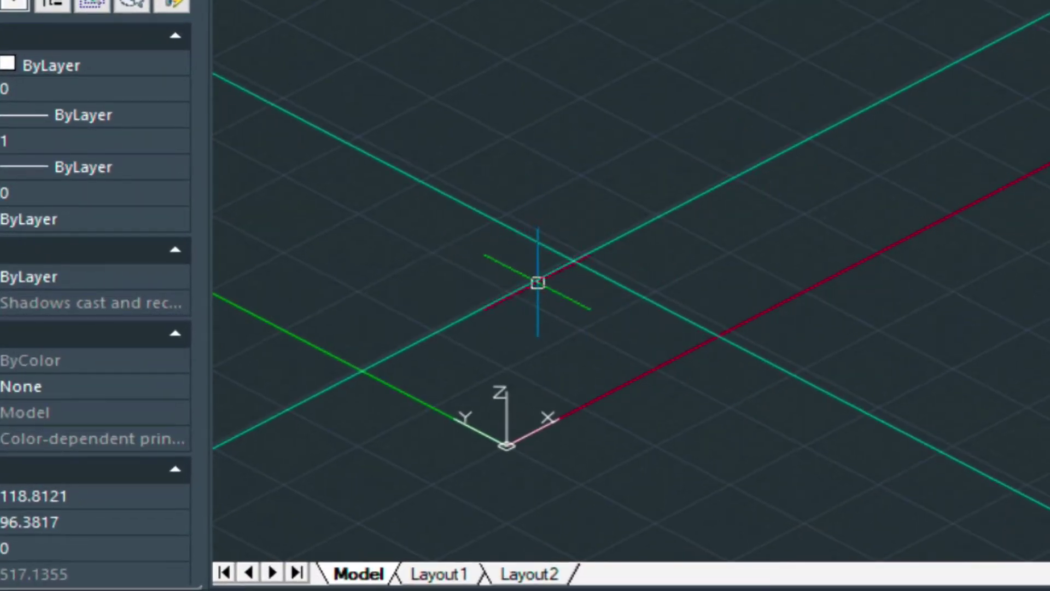
# - Copy the construction line parallel to the X axis in the positive Y direction
pyautogui.click(534, 282)
pyautogui.write('COPY')
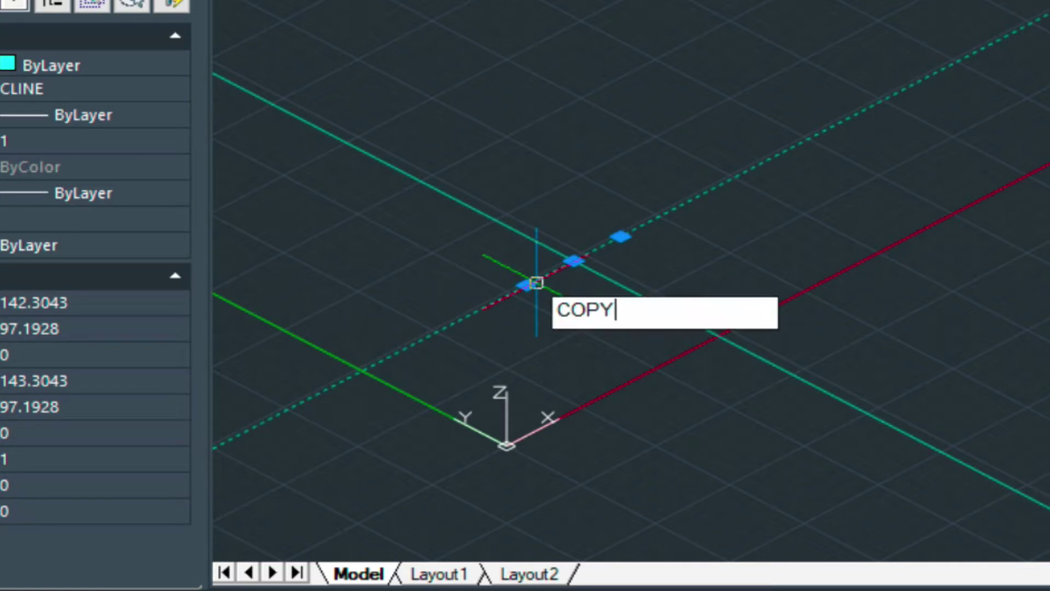
pyautogui.press('Return')
pyautogui.click(620, 155)
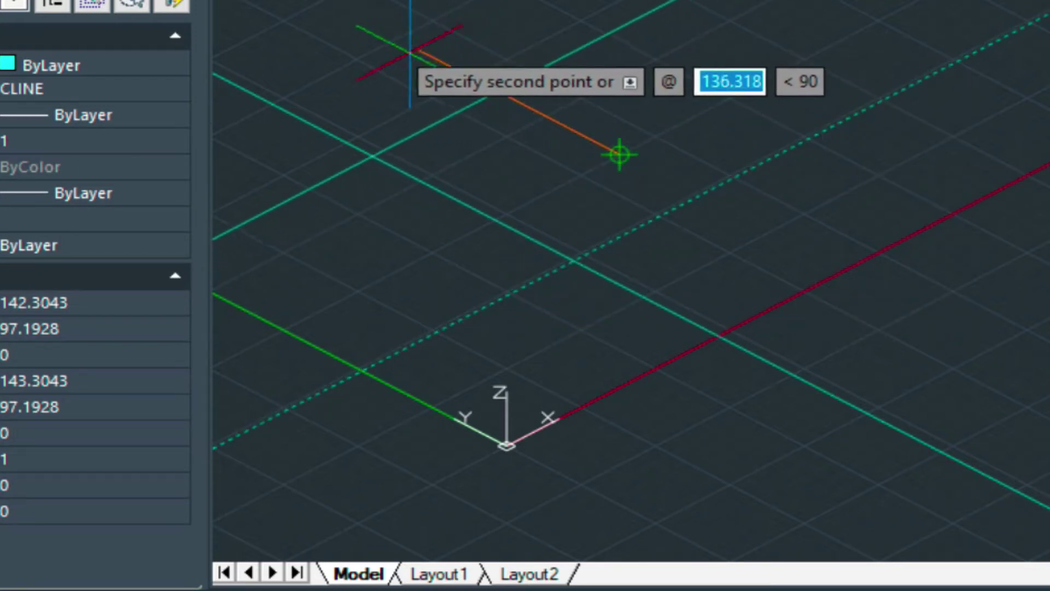
pyautogui.write('10')
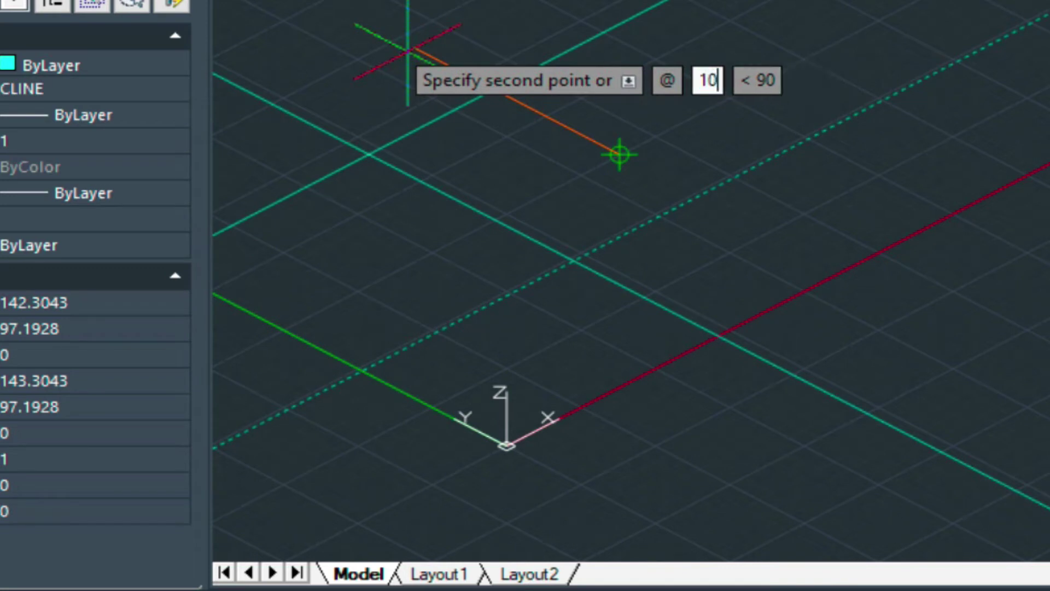
pyautogui.press('Return')
pyautogui.press('Escape')
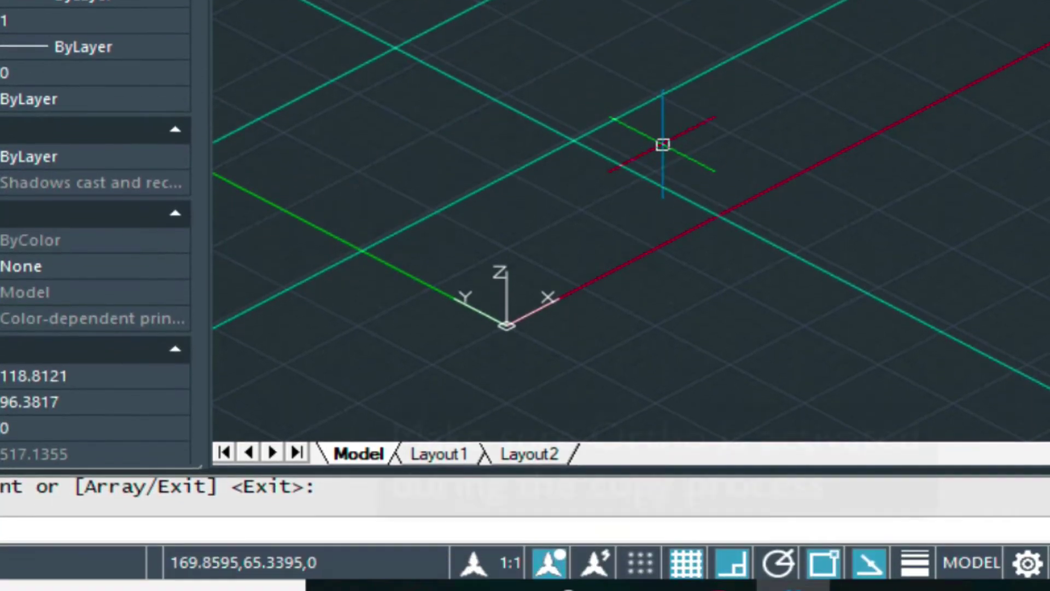
# - Copy the construction line parallel to the Y axis 96 units in the positive X direction
pyautogui.click(628, 278)
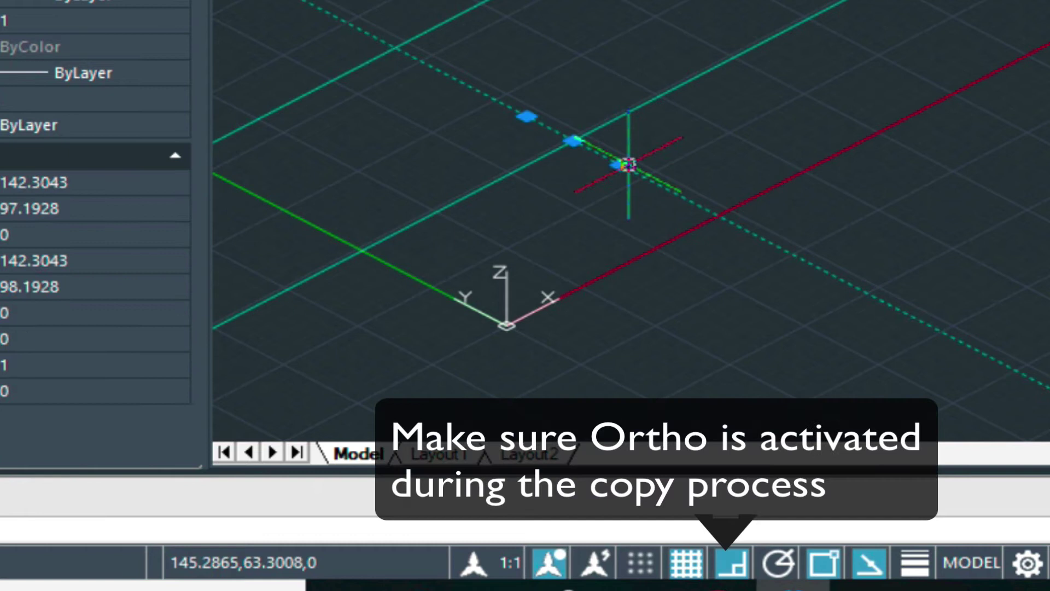
pyautogui.write('COPY')
pyautogui.press('Return')
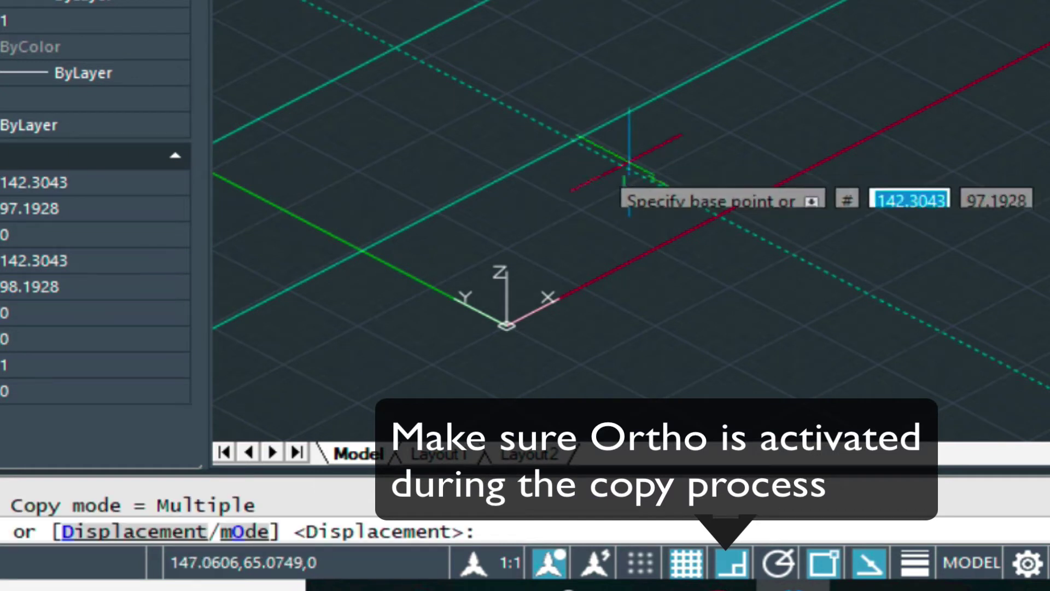
pyautogui.click(558, 221)
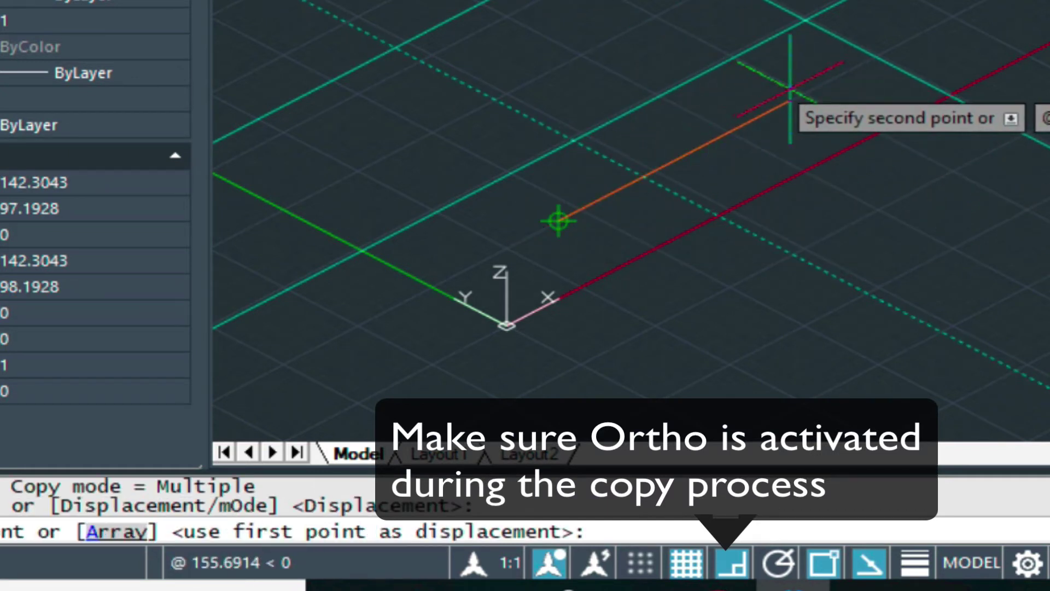
pyautogui.write('96')
pyautogui.press('Return')
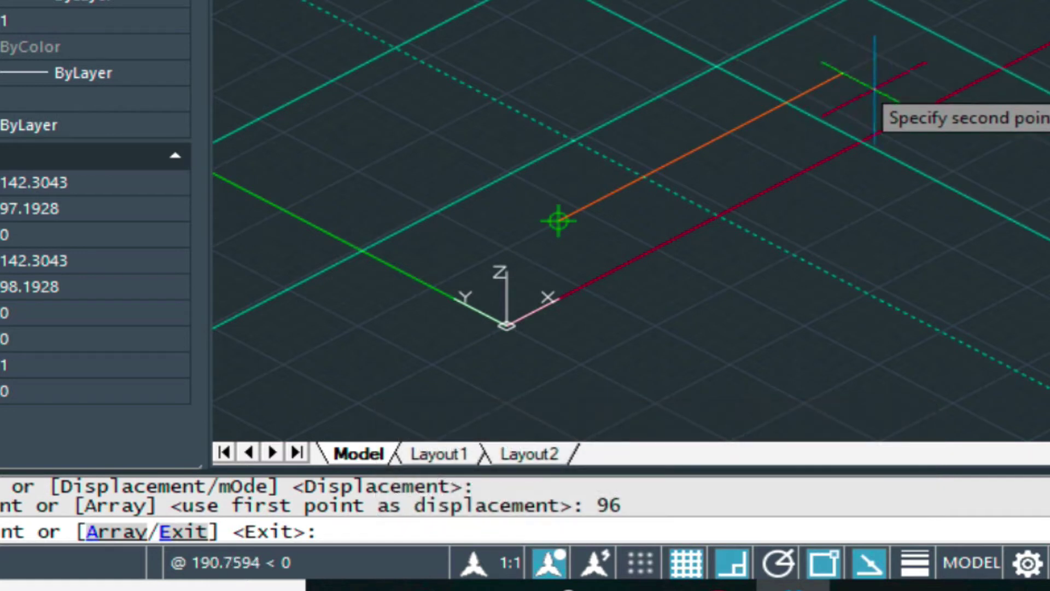
pyautogui.press('Return')
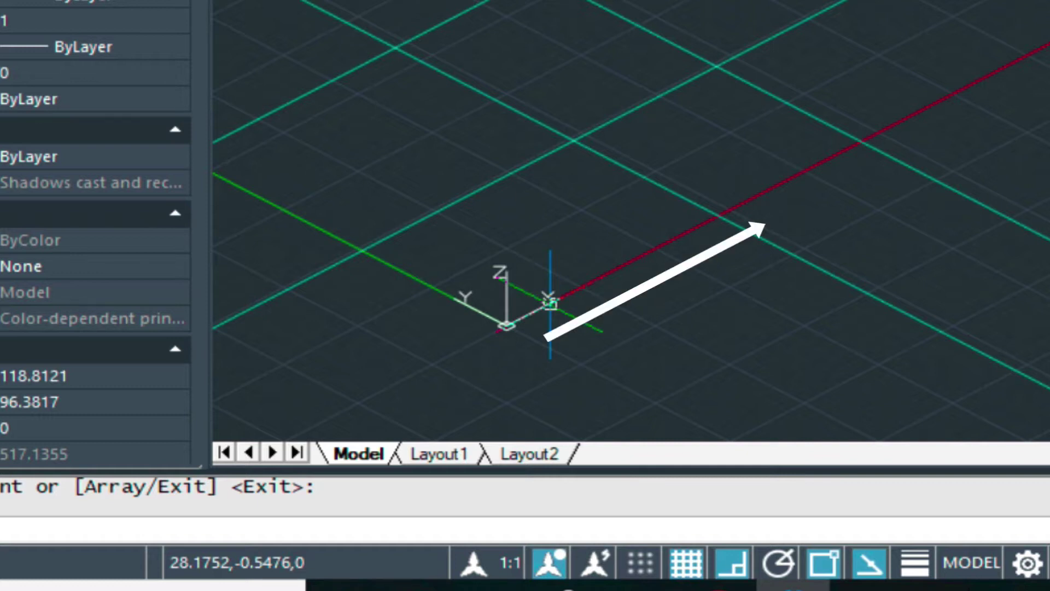
pyautogui.press('Return')
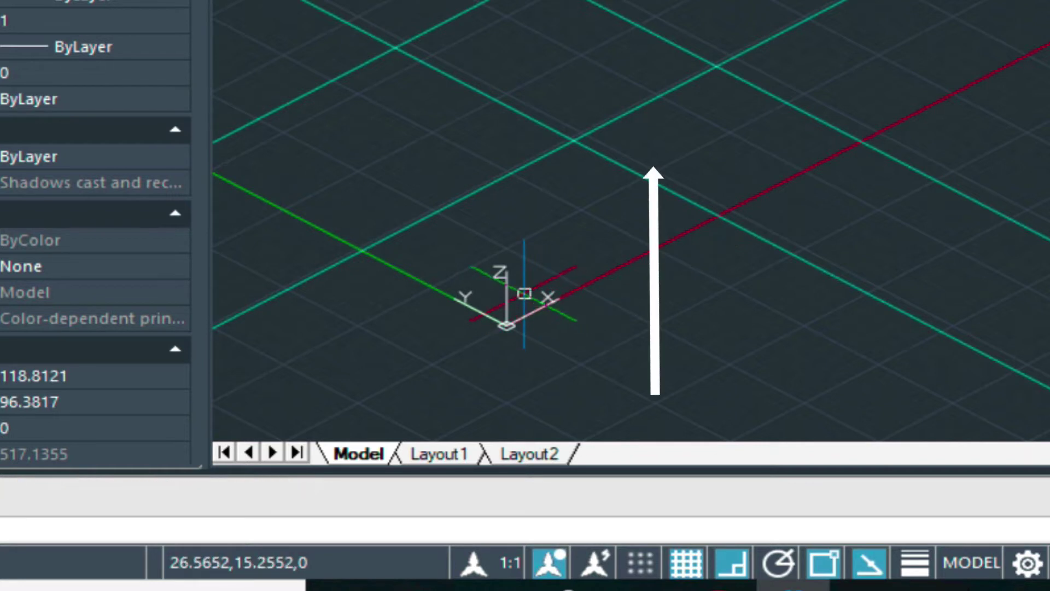
# - Rotate the UCS about the Y axis by -90 degrees
pyautogui.write('UCS')
pyautogui.press('Return')
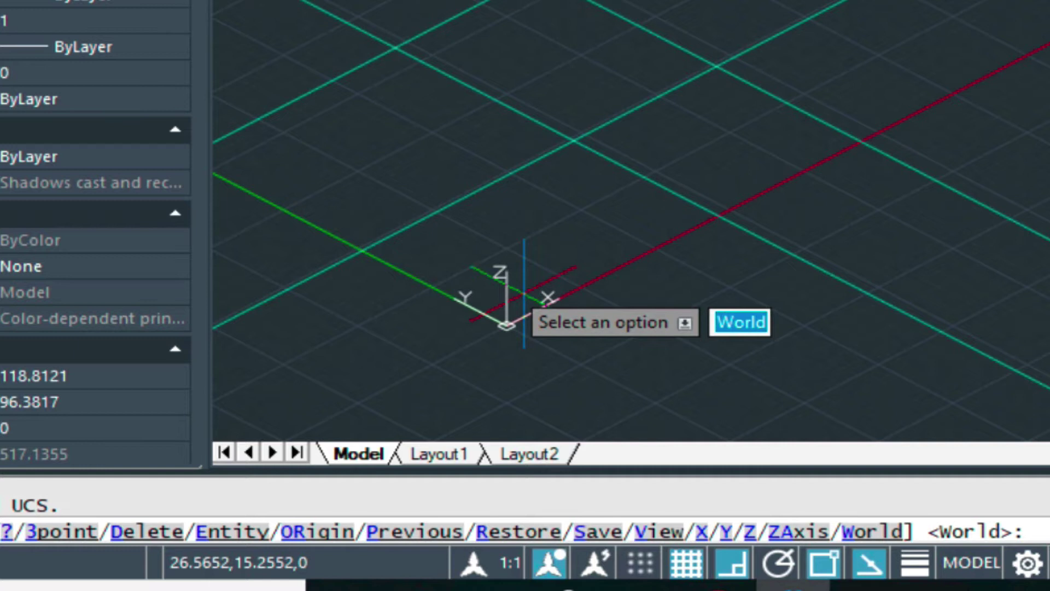
pyautogui.write('y')
pyautogui.press('Return')
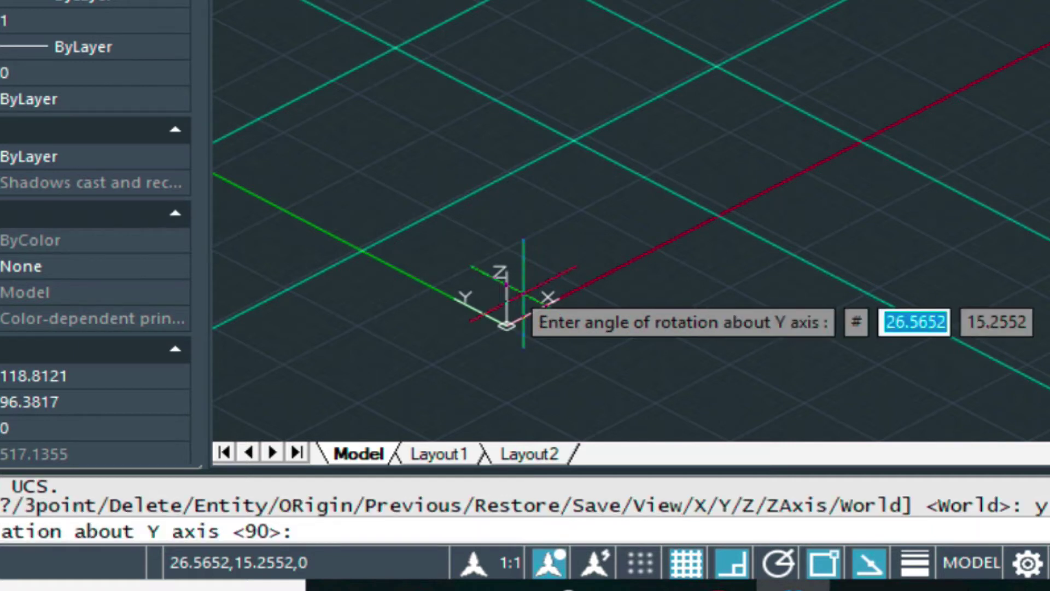
pyautogui.write('-90')
pyautogui.press('Return')
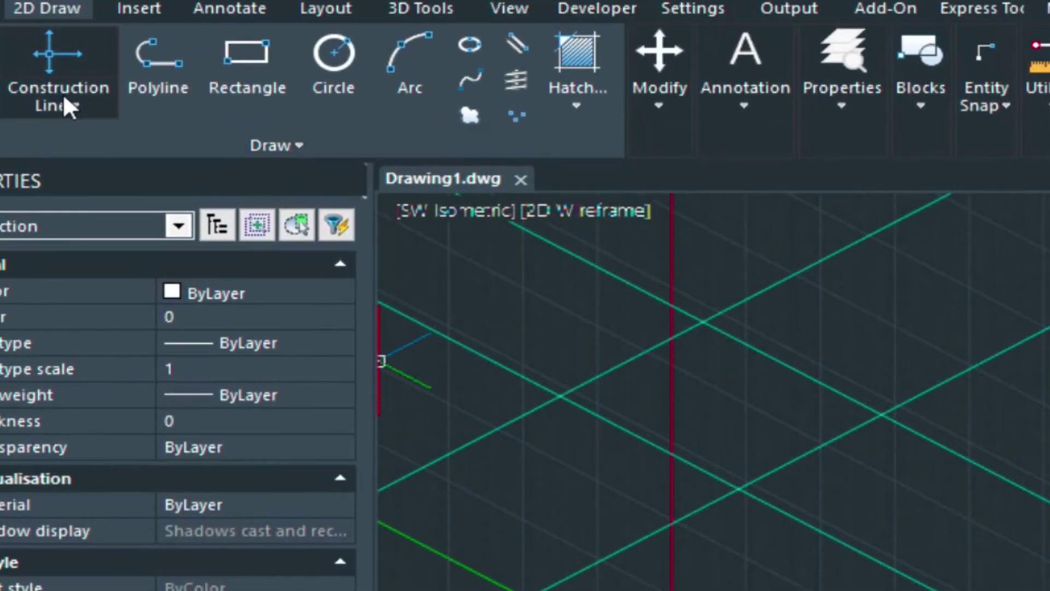
# - Add a horizontal construction line along the rotated X axis through the intersection of the original X-parallel line and the copied Y-parallel line
pyautogui.click(65, 107)
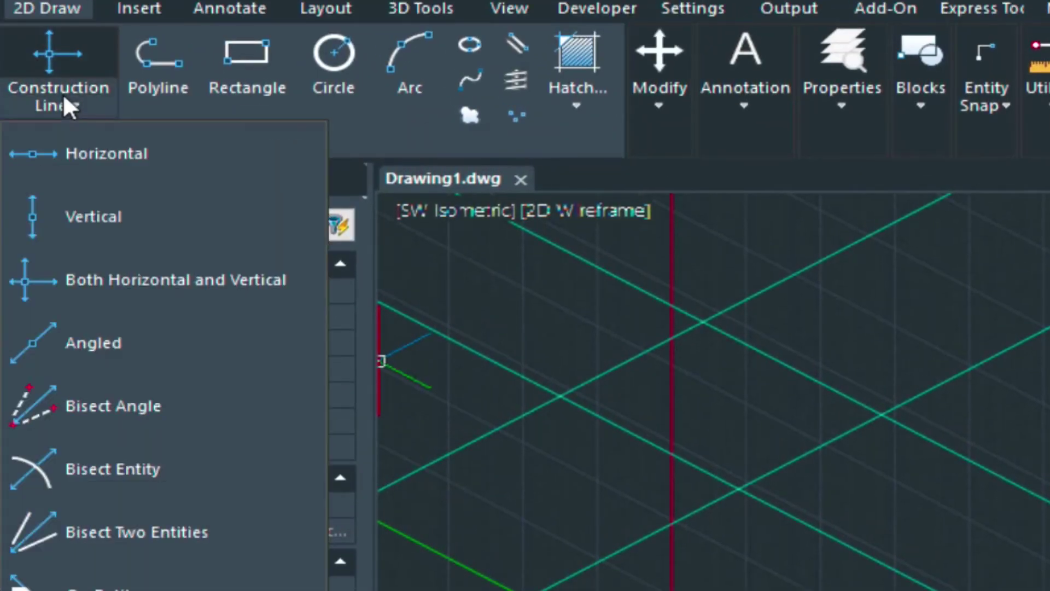
pyautogui.click(76, 154)
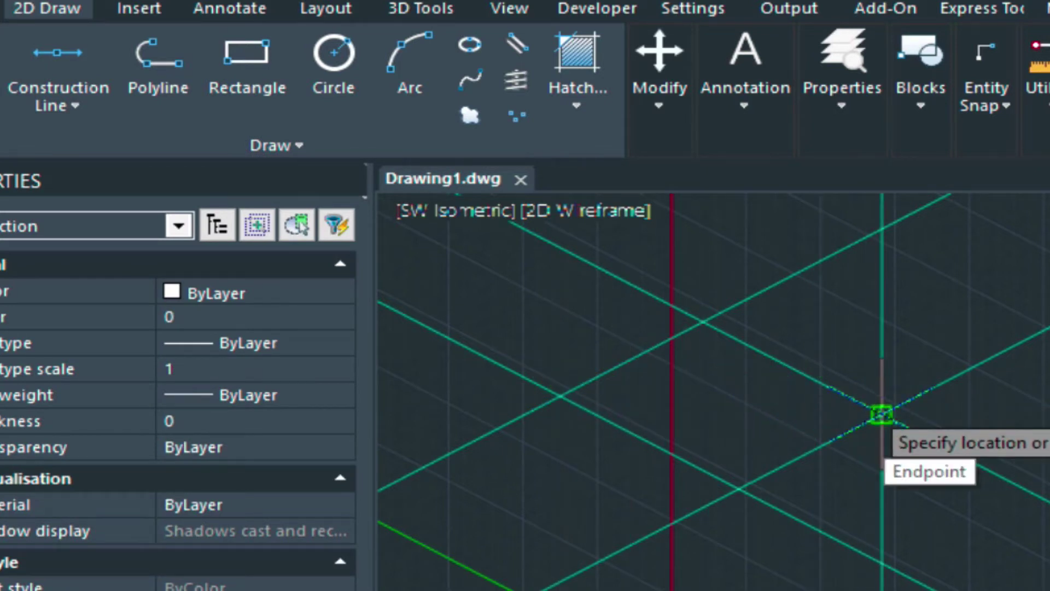
pyautogui.click(881, 414)
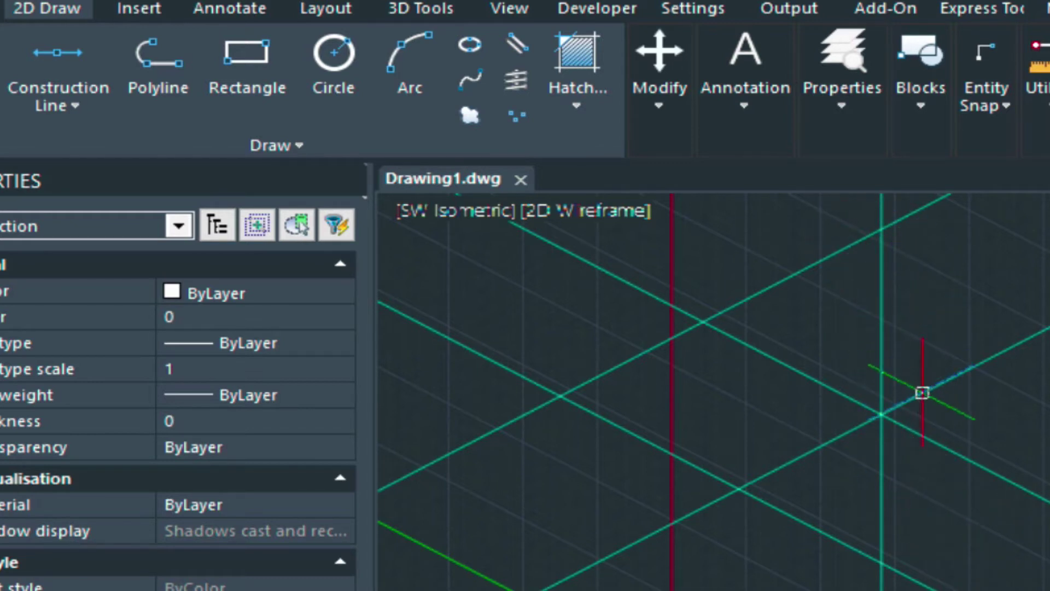
# - Copy the construction line that runs through the upright line's base point 72 units upward along the rotated X axis
pyautogui.click(926, 393)
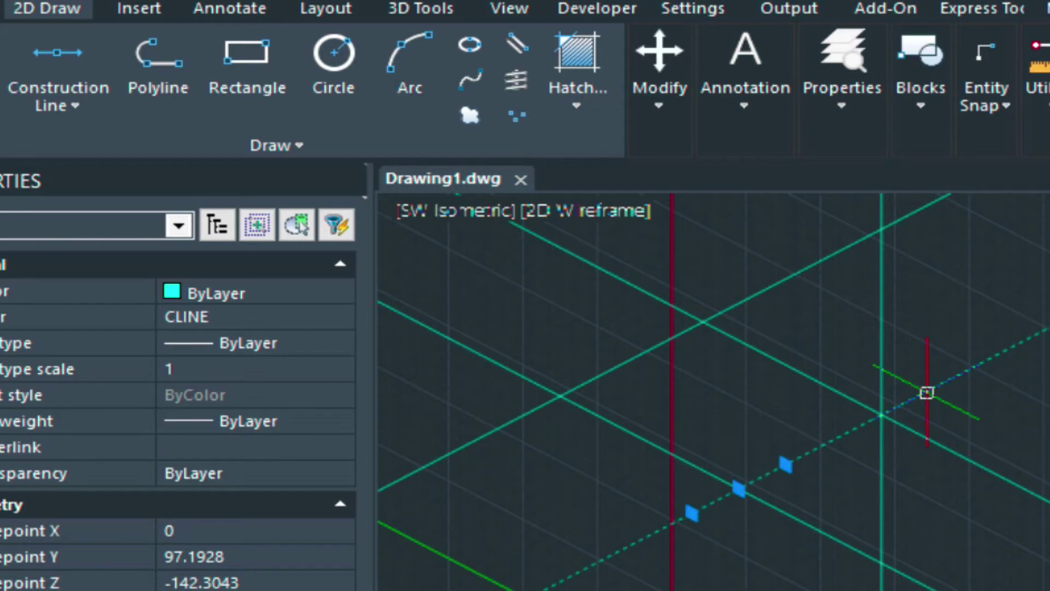
pyautogui.write('COPY')
pyautogui.press('Return')
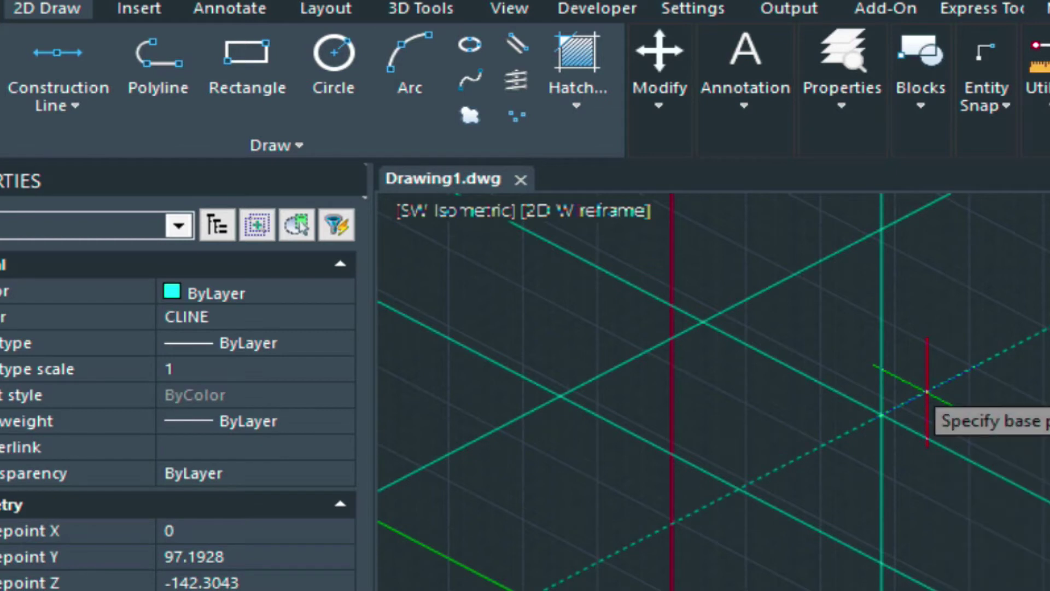
pyautogui.click(926, 393)
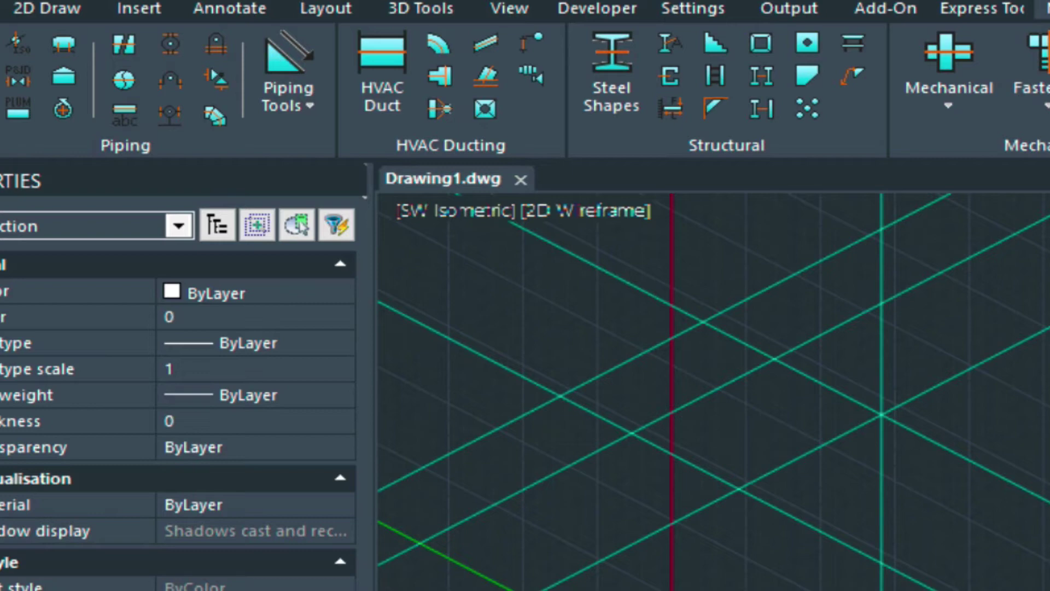
# - Turn off the Endpoint entity snap mode in the drawing settings
pyautogui.keyDown('shift'); pyautogui.rightClick(994, 405); pyautogui.keyUp('shift')
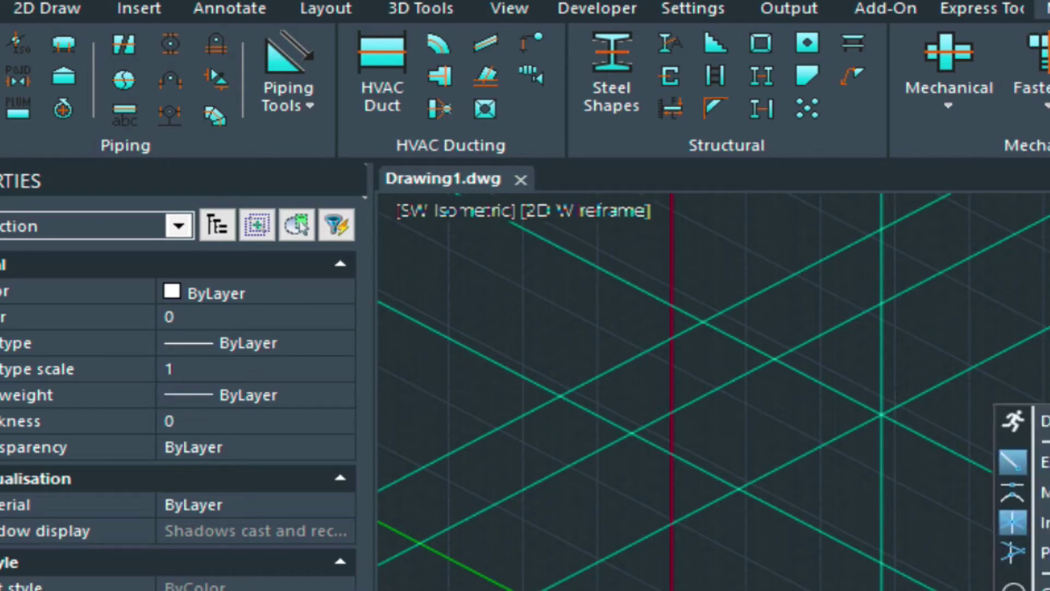
pyautogui.click(1039, 588)
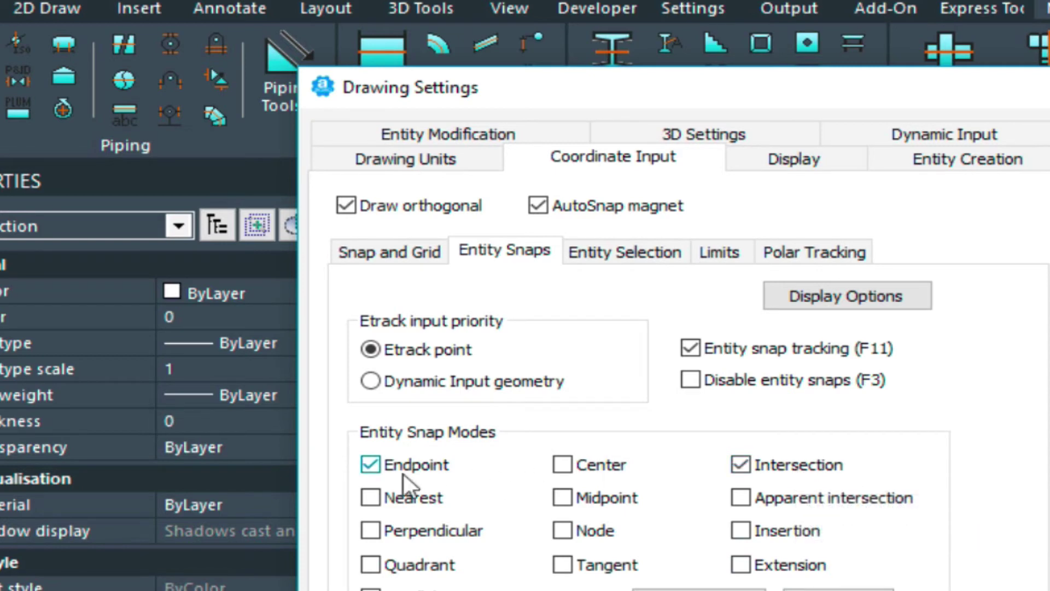
pyautogui.click(370, 464)
pyautogui.press('Return')
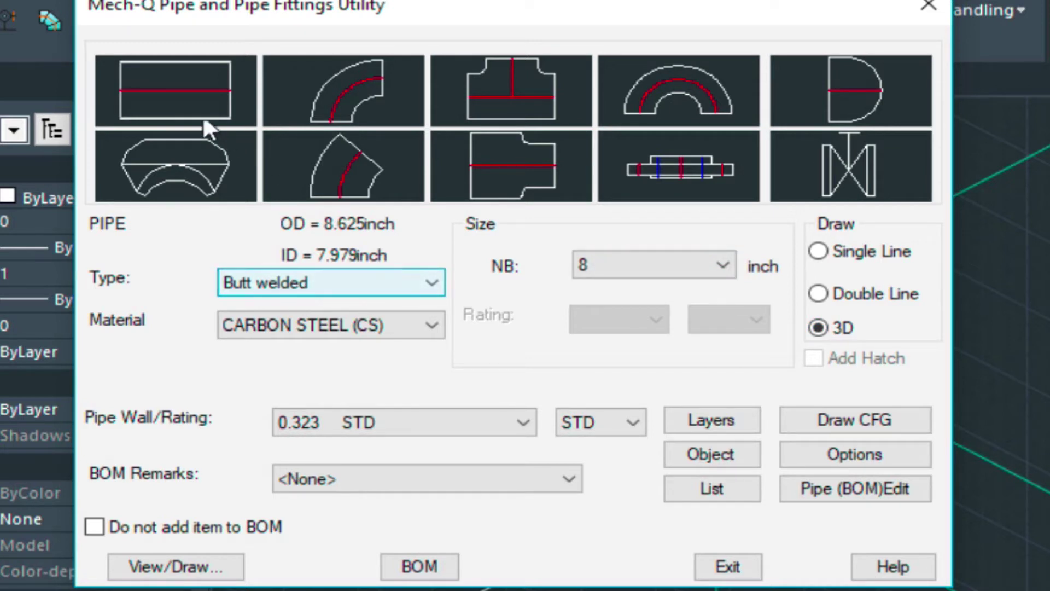
# - Draw an 8 inch butt welded carbon steel 3D pipe run through the construction line intersections: along Y, along X, and 72 units up
pyautogui.click(214, 80)
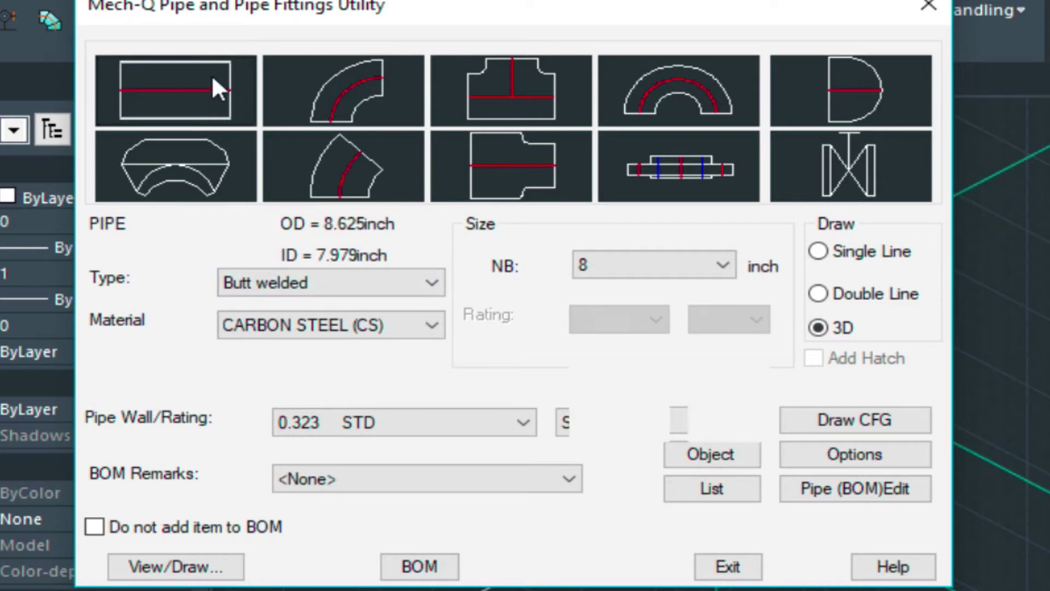
pyautogui.click(213, 570)
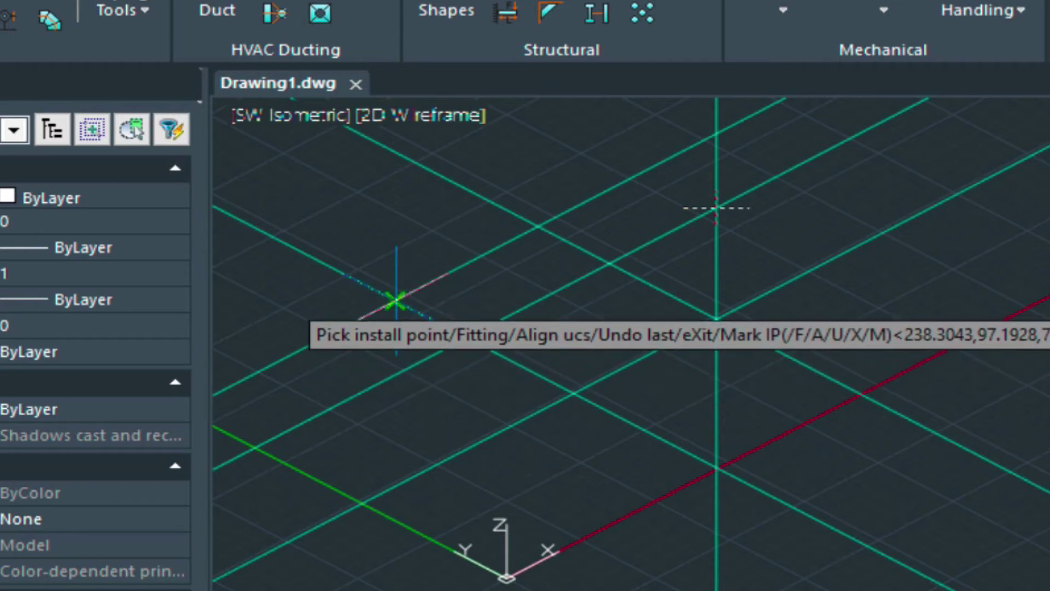
pyautogui.click(396, 300)
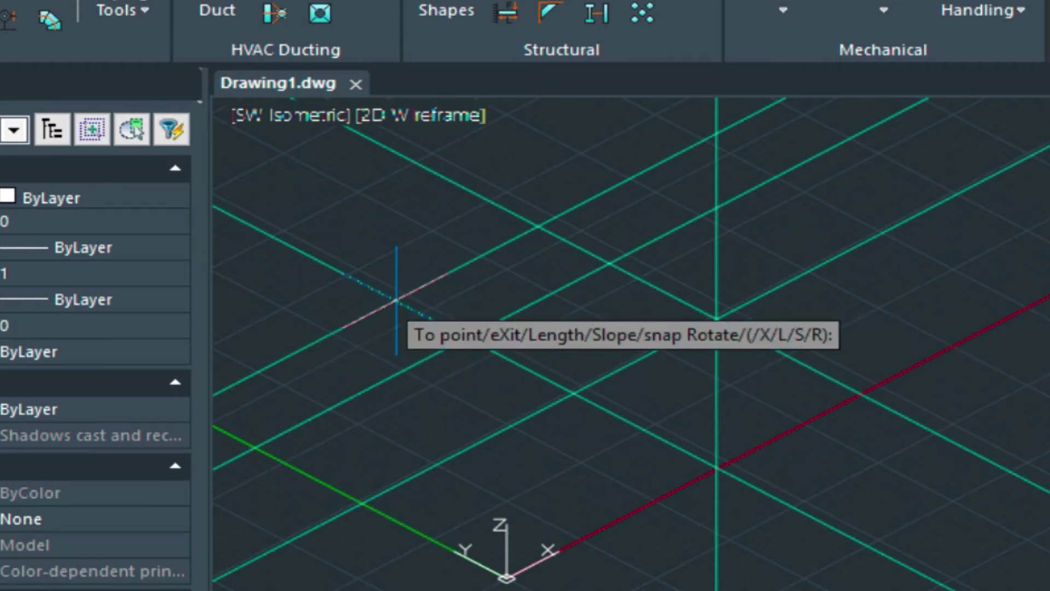
pyautogui.click(574, 393)
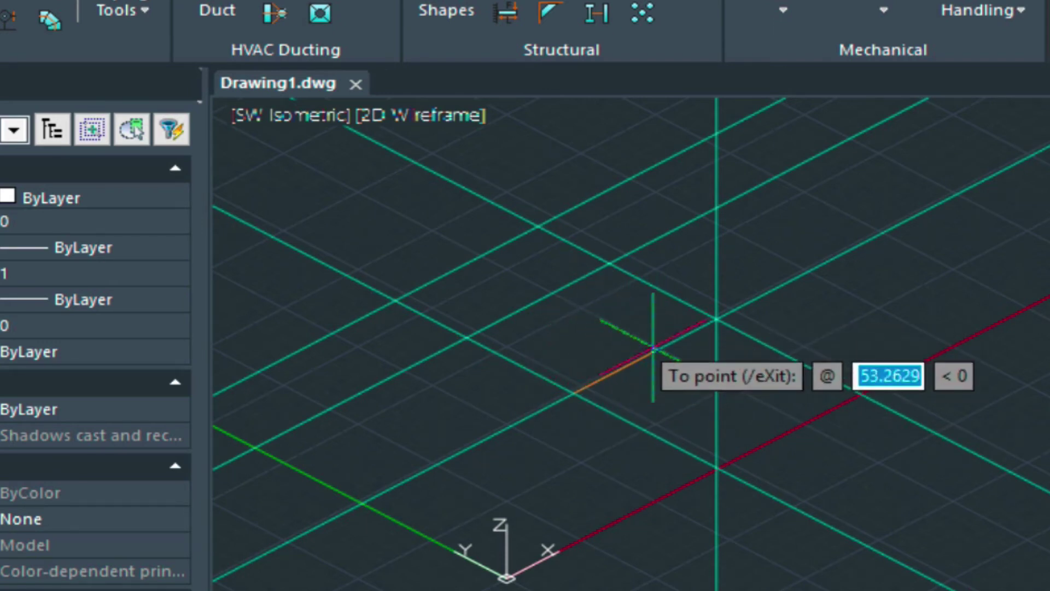
pyautogui.click(715, 320)
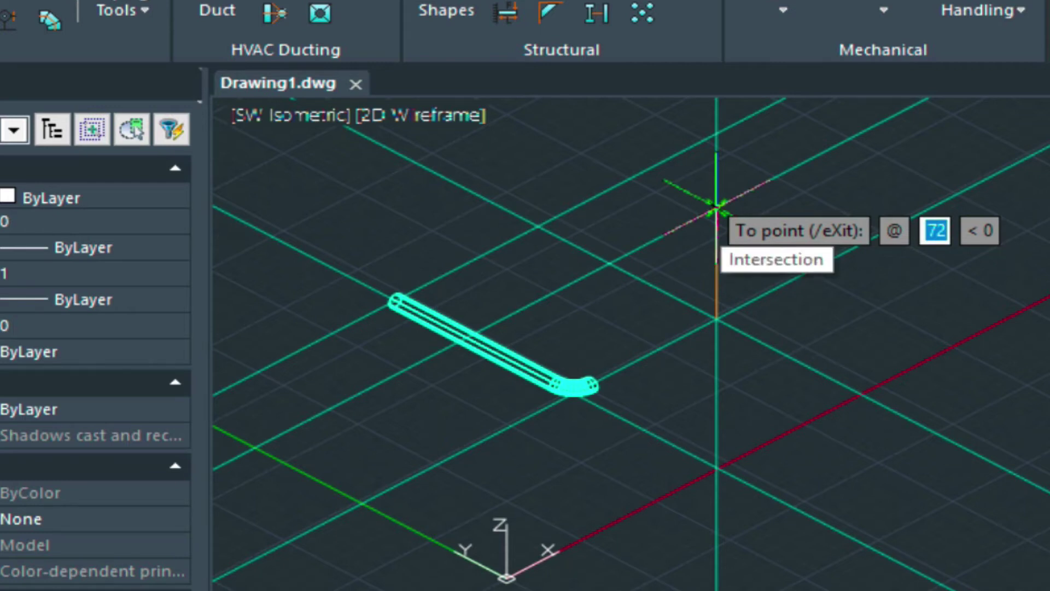
pyautogui.click(717, 207)
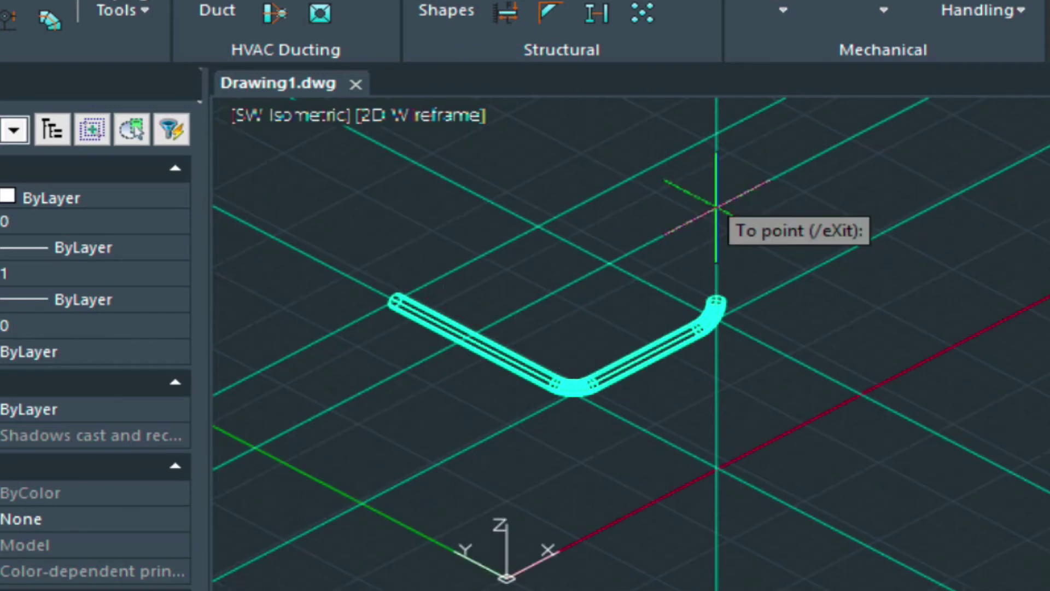
pyautogui.click(717, 207)
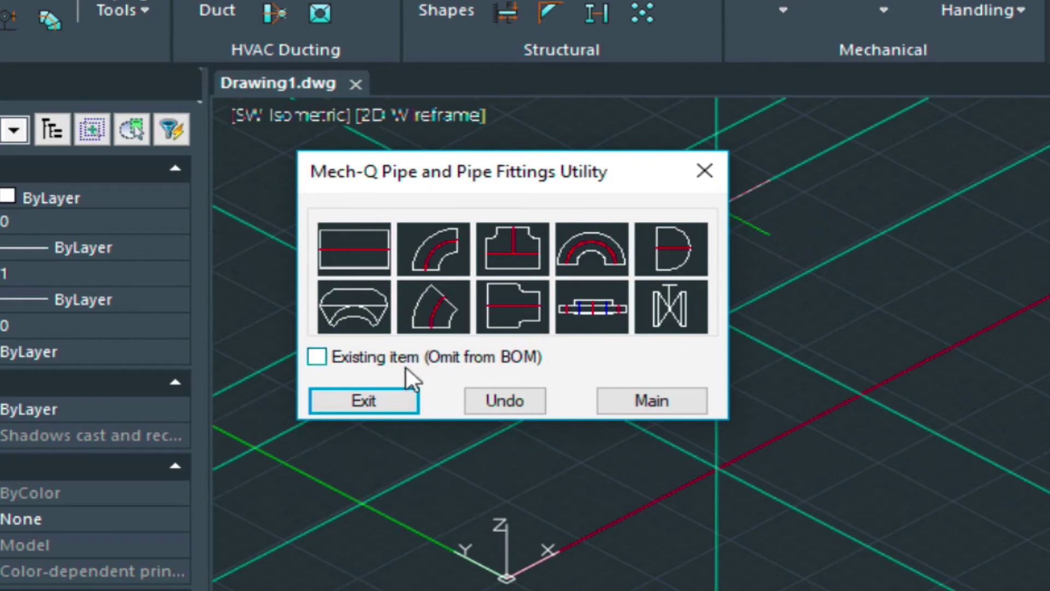
pyautogui.click(386, 398)
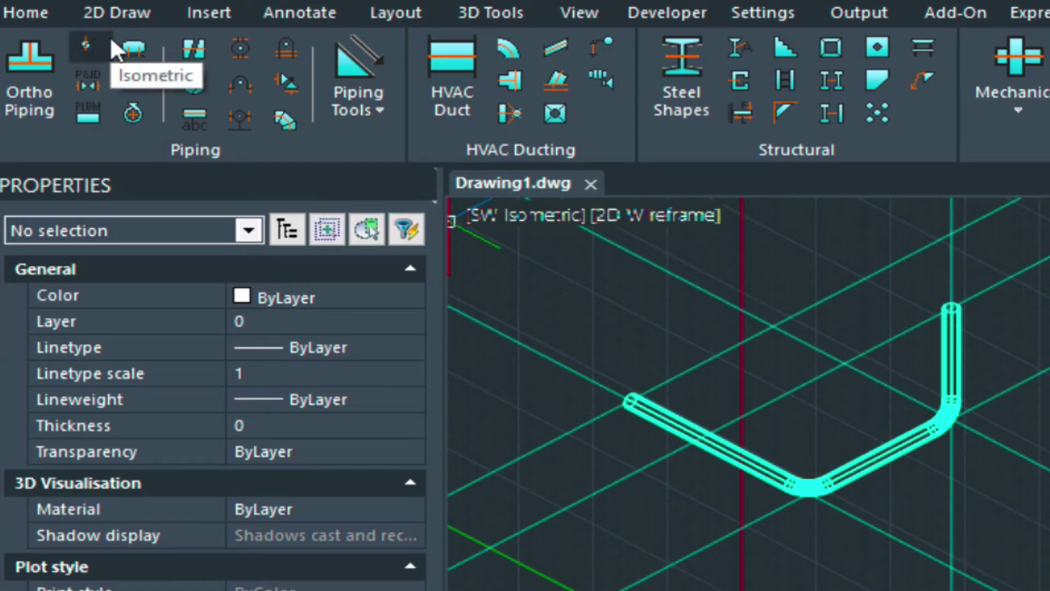
# - Clear all construction lines from the drawing, keeping the 3D pipe run
pyautogui.click(119, 10)
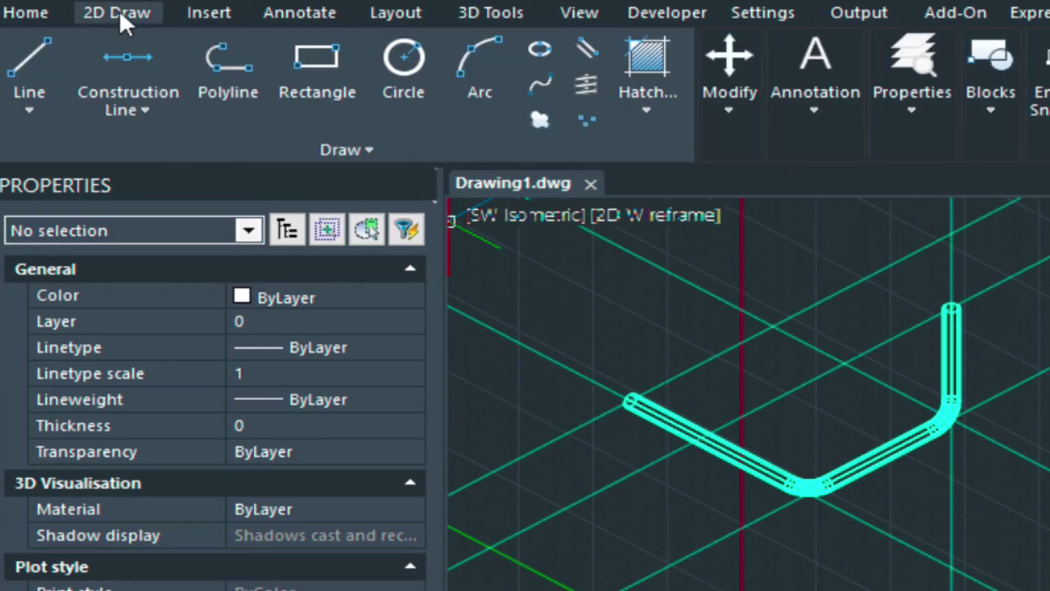
pyautogui.click(135, 103)
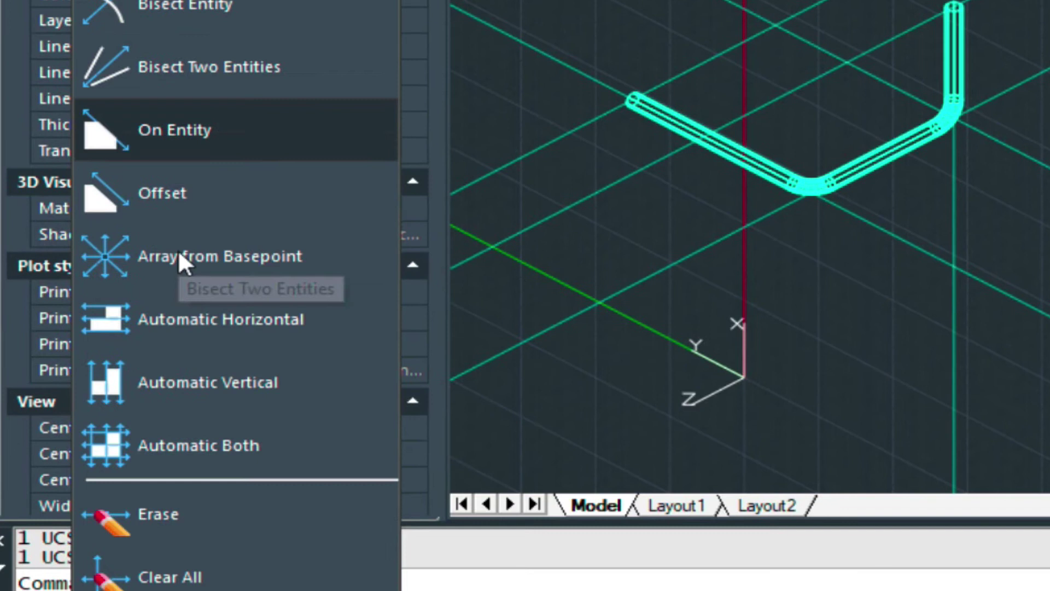
pyautogui.scroll(-3, 178, 255)
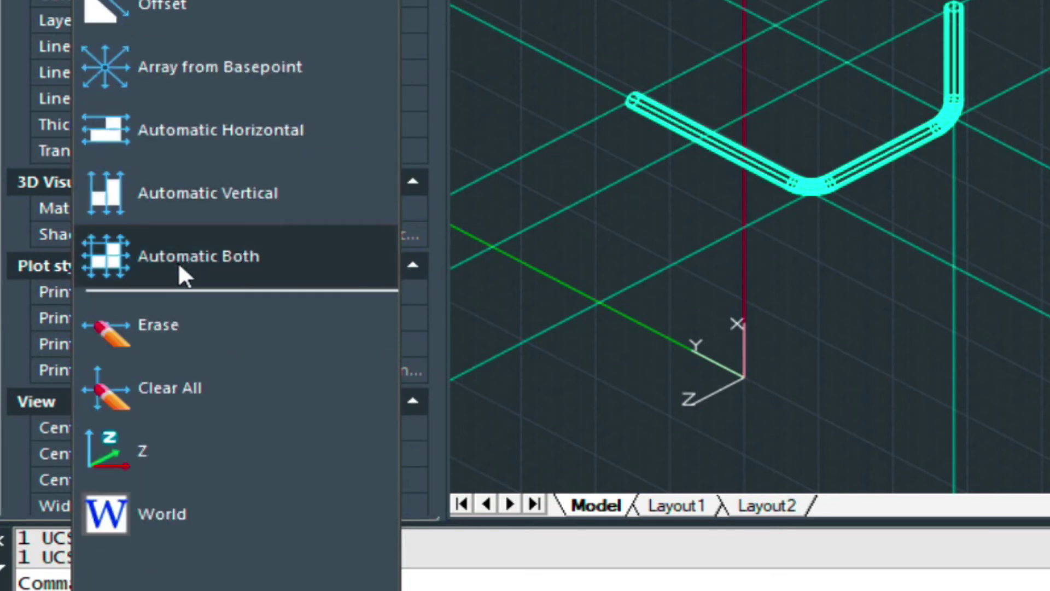
pyautogui.click(187, 386)
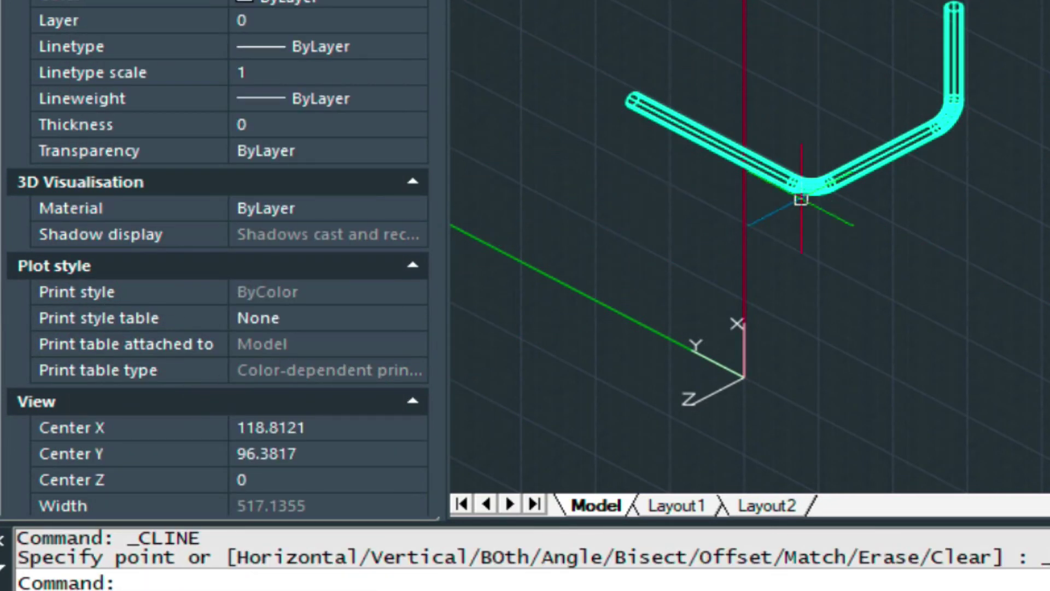
pyautogui.press('Escape')
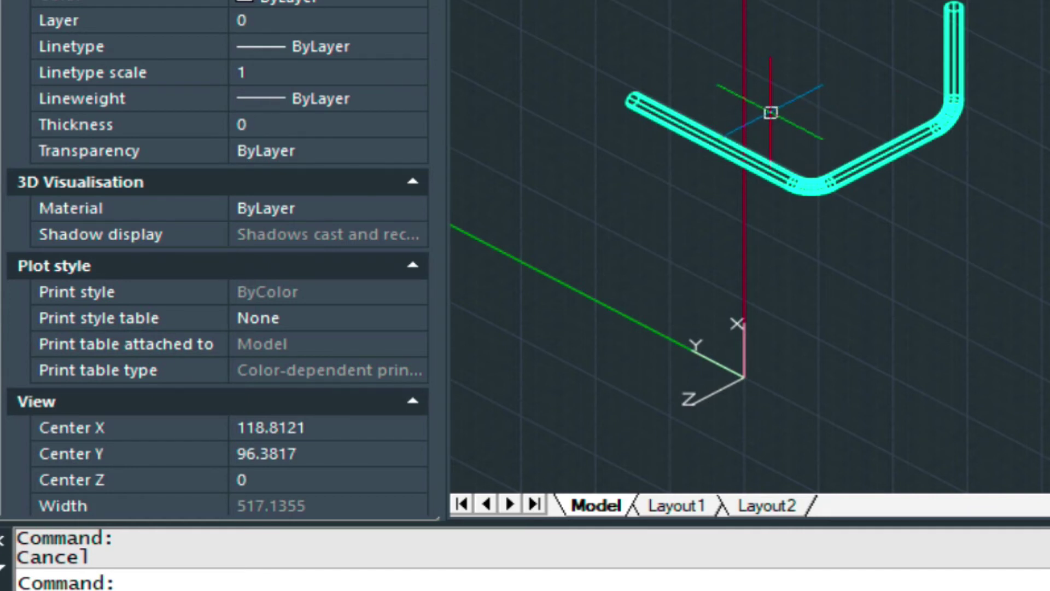
pyautogui.write('PLOT')
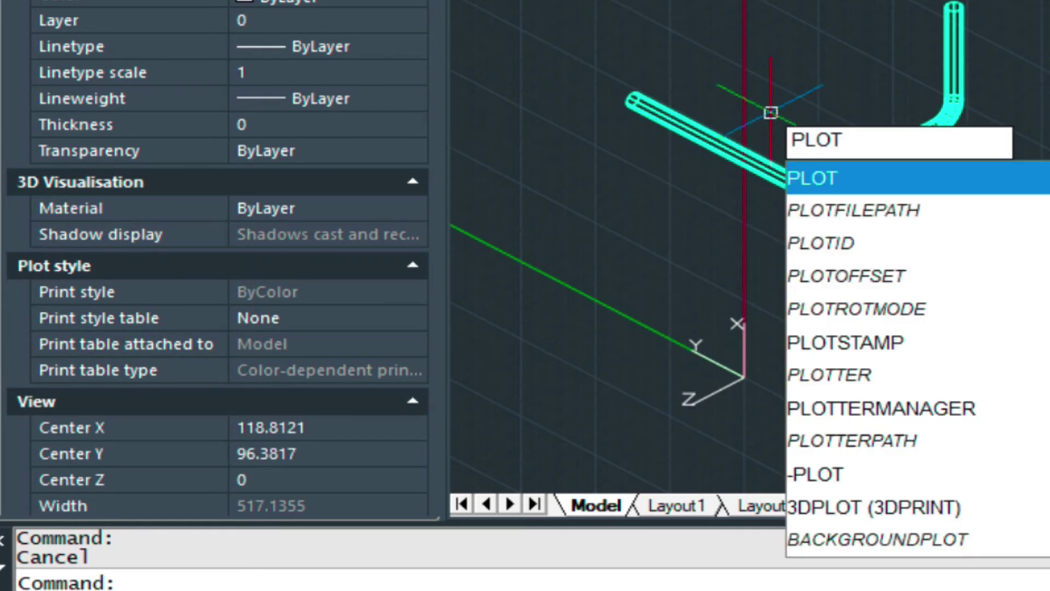
pyautogui.press('Return')
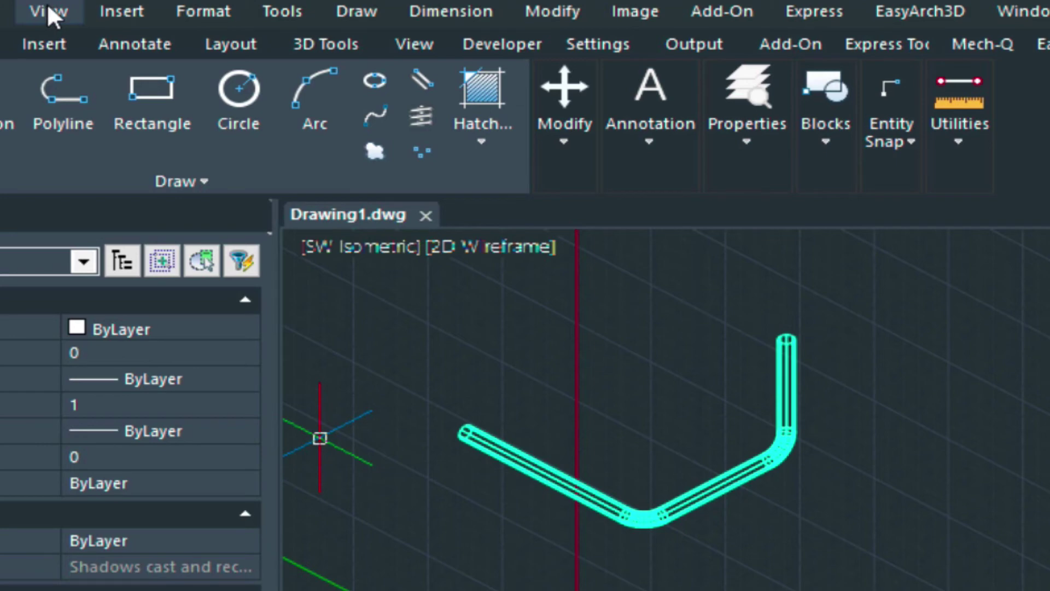
# - Set the visual style of the isometric view to Hidden
pyautogui.click(47, 12)
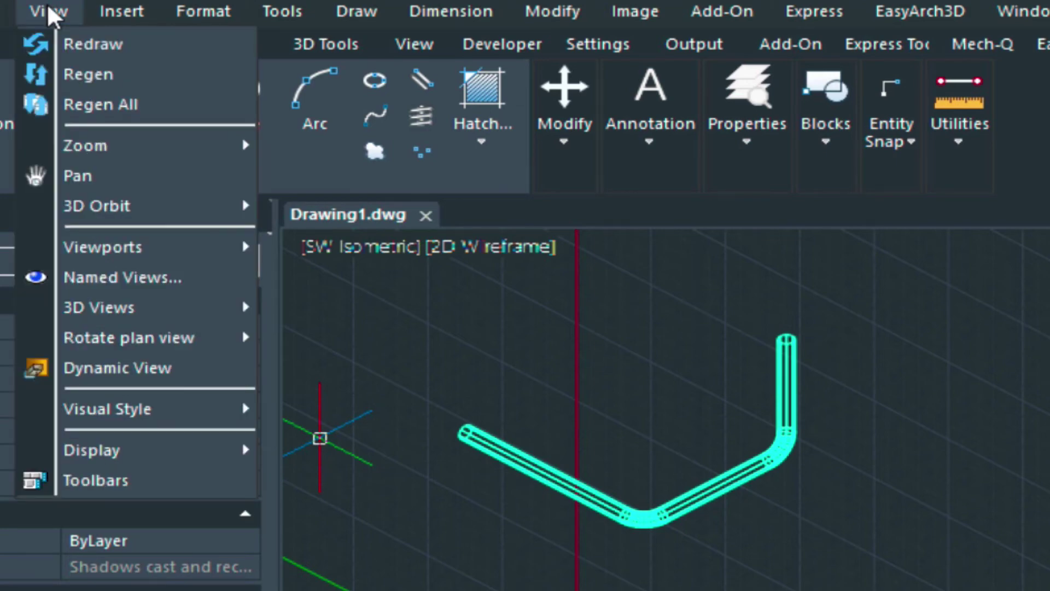
pyautogui.click(435, 12)
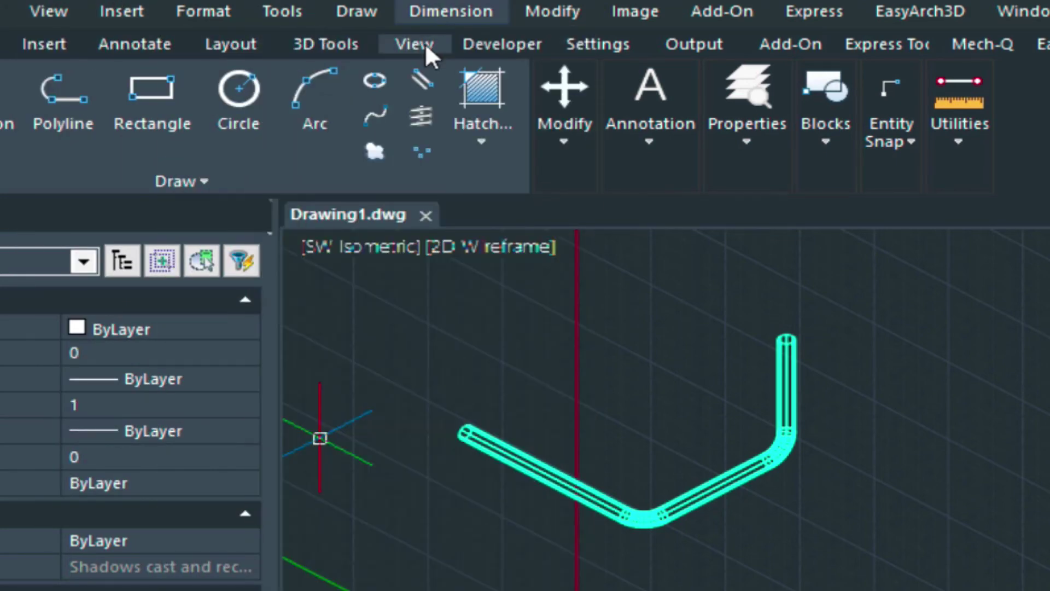
pyautogui.click(426, 48)
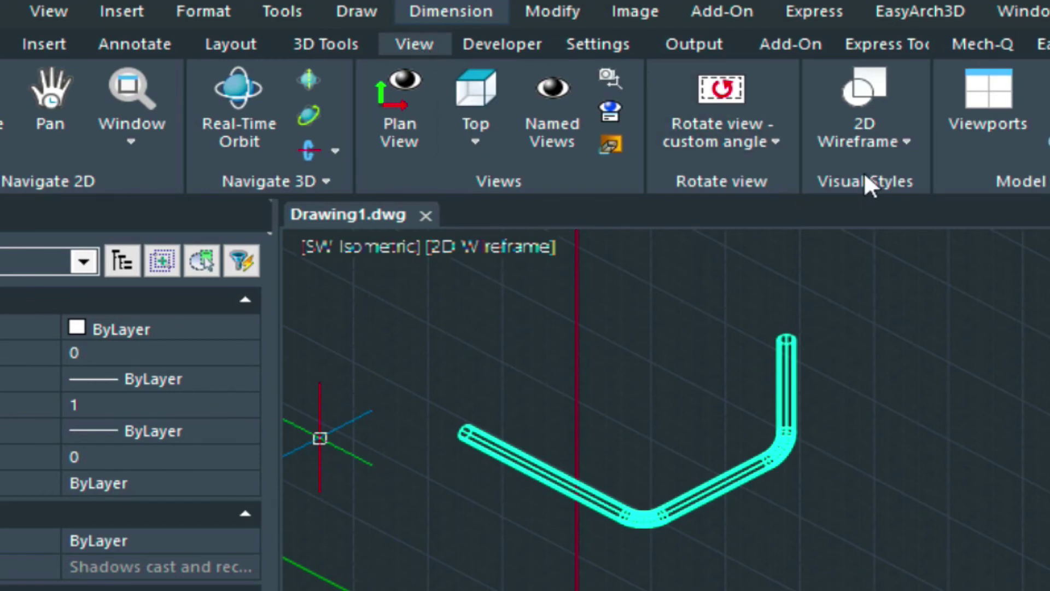
pyautogui.click(889, 141)
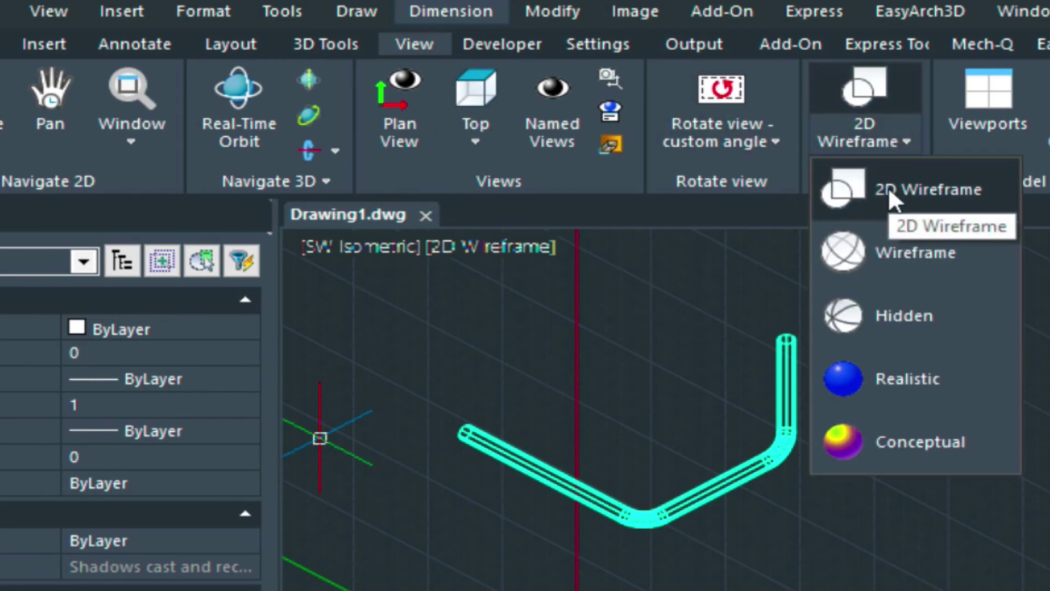
pyautogui.click(888, 316)
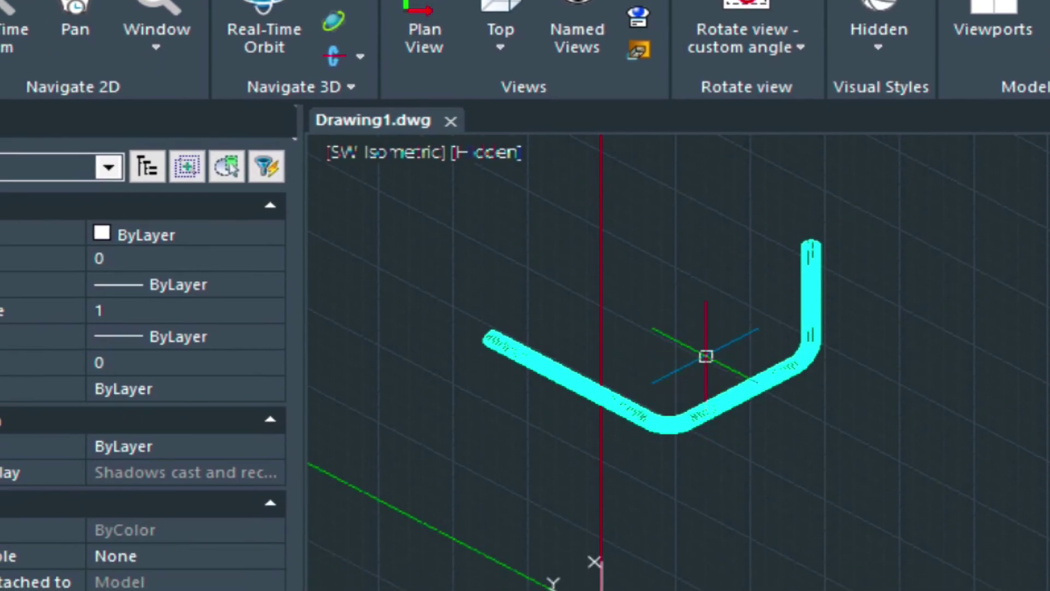
# - Examine the pipe run's straight sections and elbows close up in the hidden-line display
pyautogui.scroll(4, 680, 450)
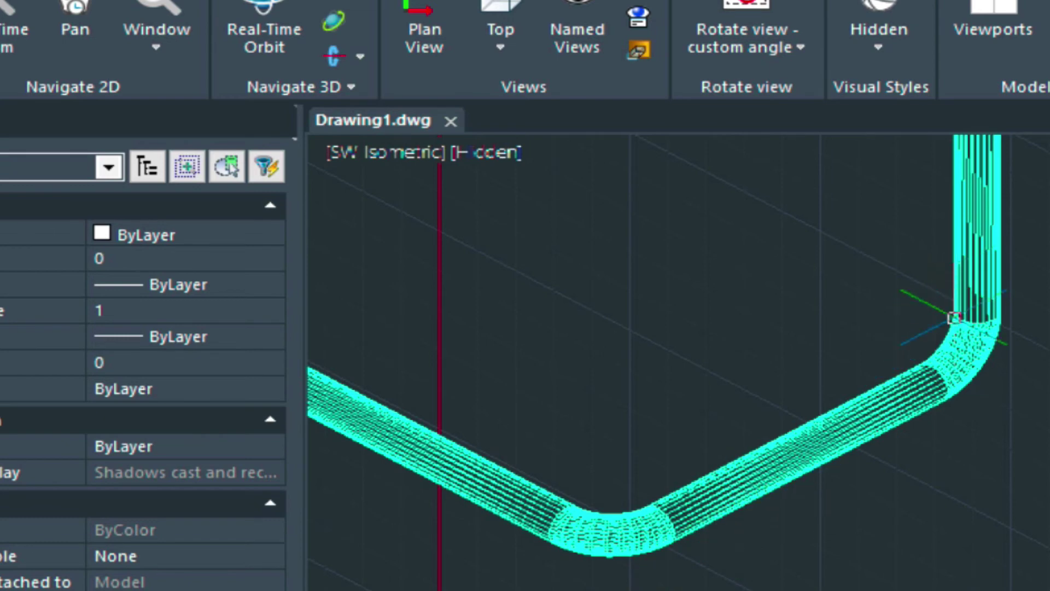
pyautogui.scroll(4, 797, 457)
pyautogui.scroll(-4, 797, 459)
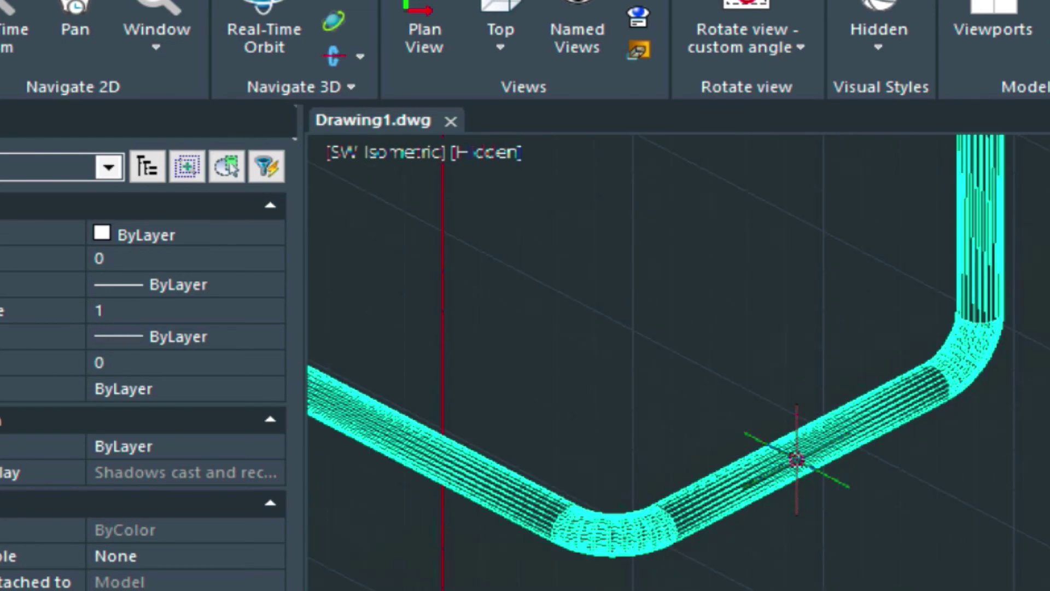
pyautogui.scroll(3, 797, 457)
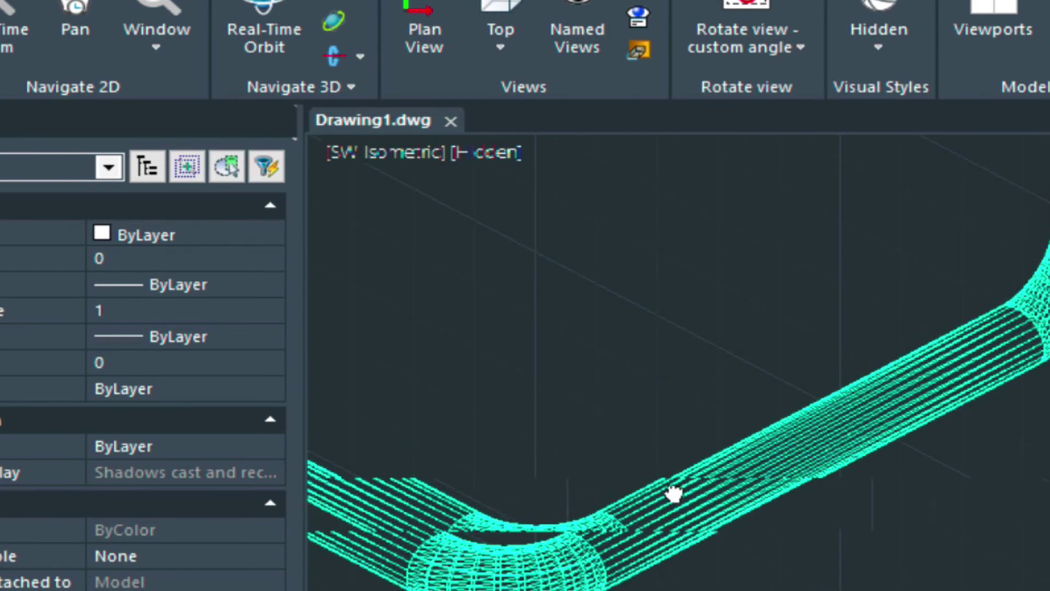
pyautogui.scroll(2, 569, 481)
pyautogui.scroll(4, 848, 398)
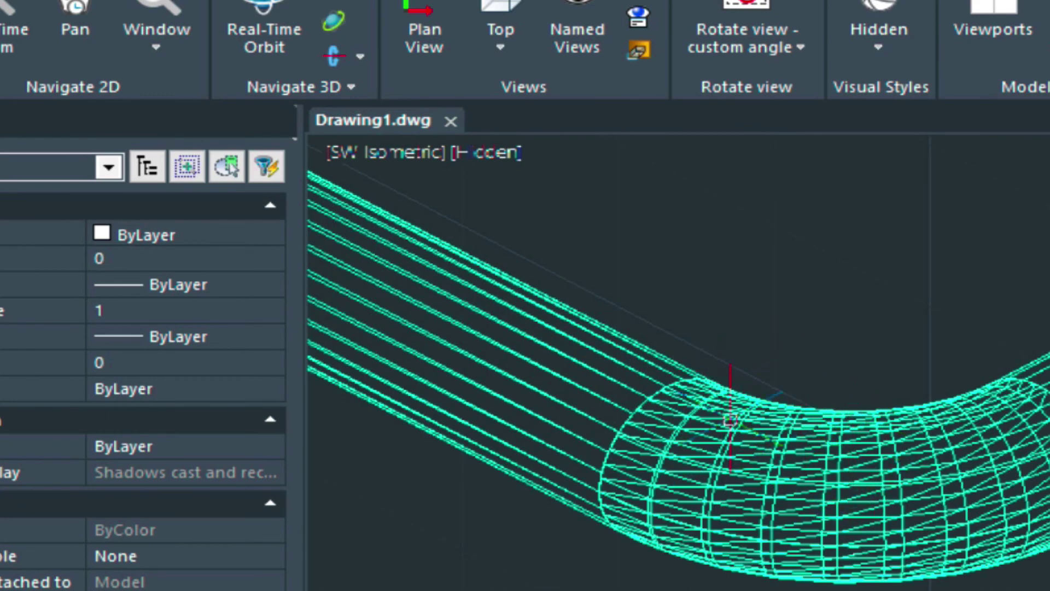
pyautogui.scroll(-3, 883, 495)
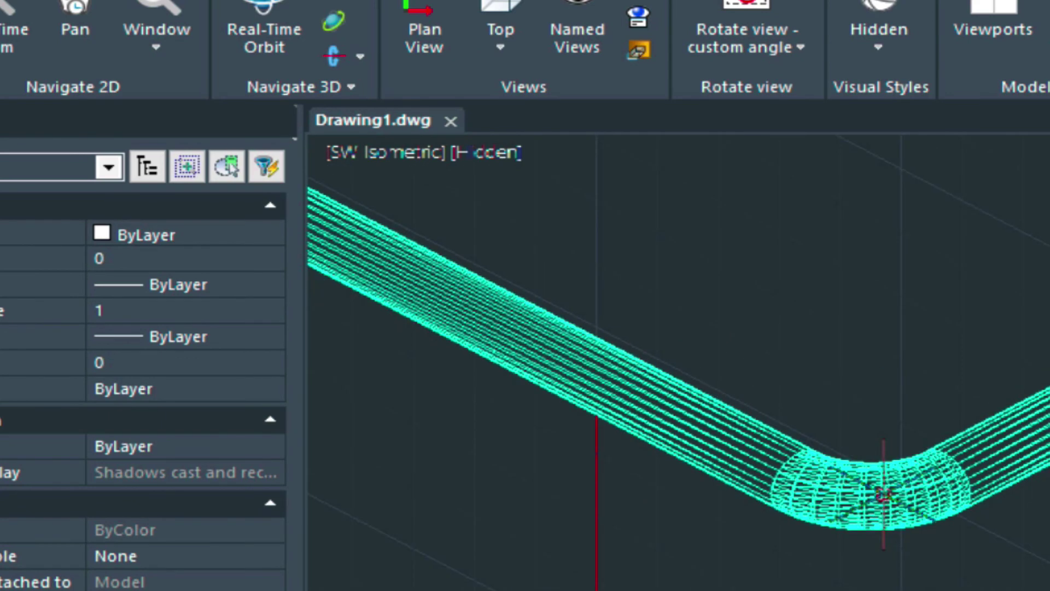
pyautogui.scroll(-4, 879, 492)
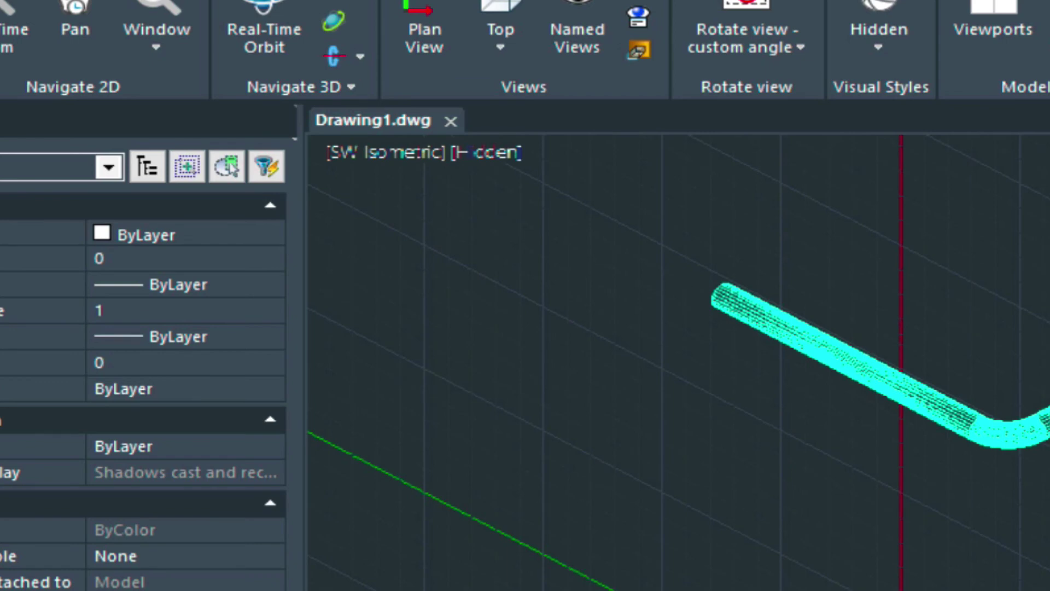
pyautogui.moveTo(1046, 419); pyautogui.dragTo(836, 545, button='middle')
pyautogui.scroll(3, 993, 375)
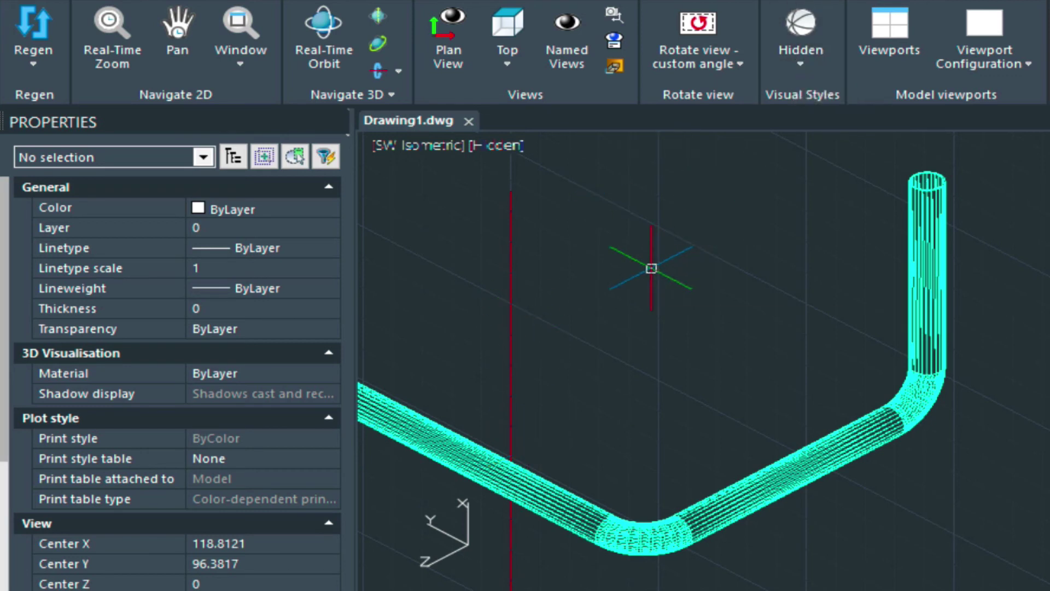
# - Start a plot of the drawing and set the print area to a window enclosing the whole pipe run
pyautogui.write('PLOT')
pyautogui.press('Return')
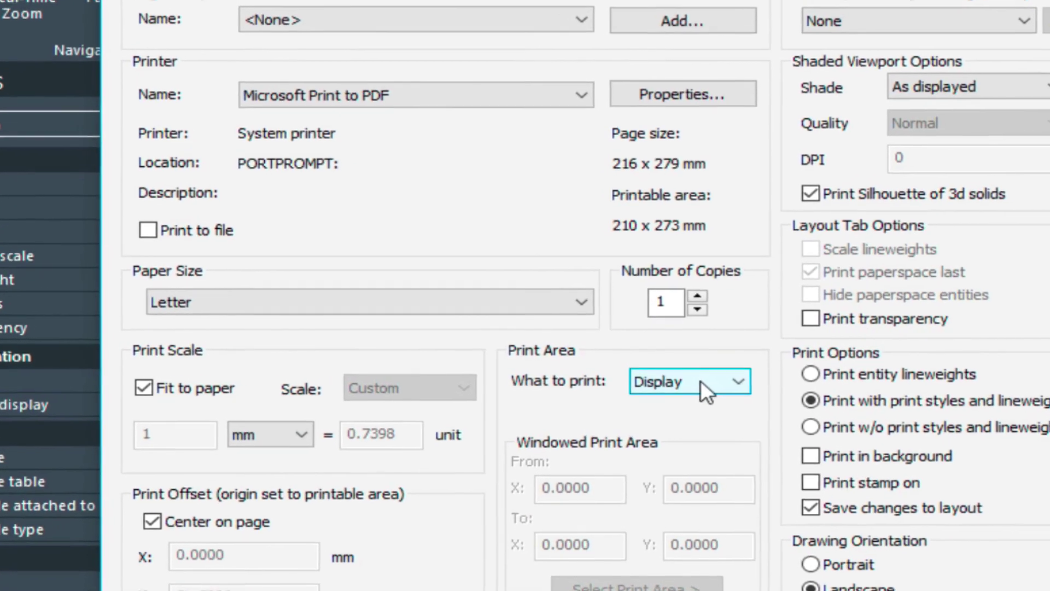
pyautogui.click(705, 381)
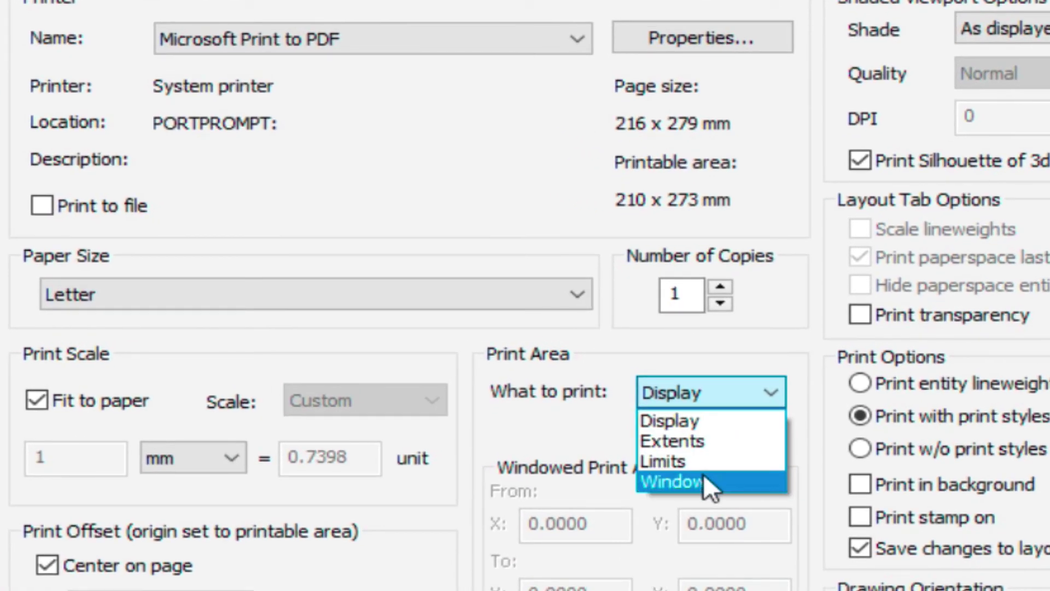
pyautogui.click(703, 480)
pyautogui.scroll(-2, 606, 427)
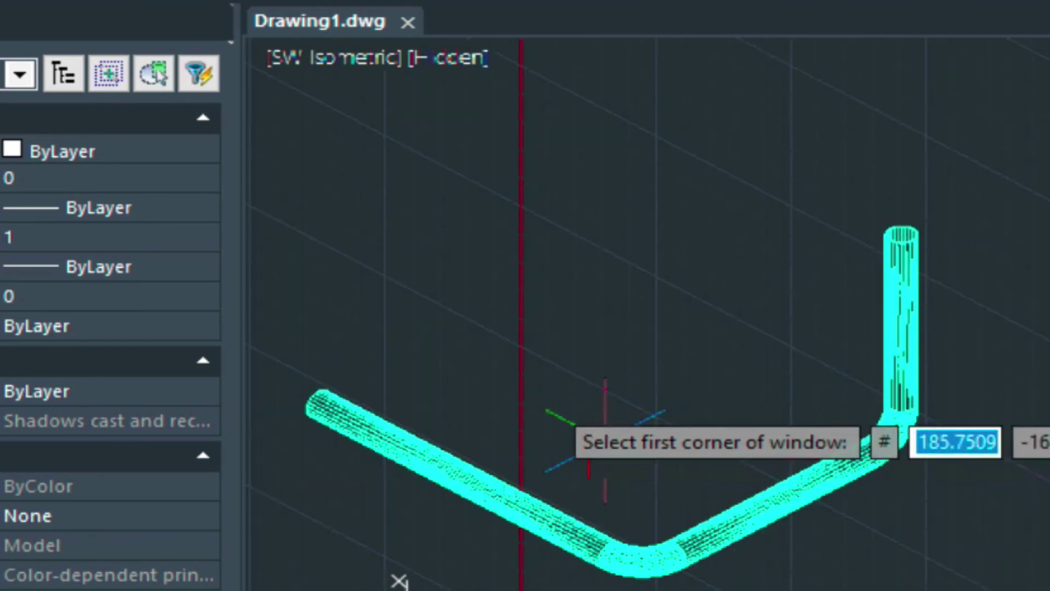
pyautogui.click(280, 146)
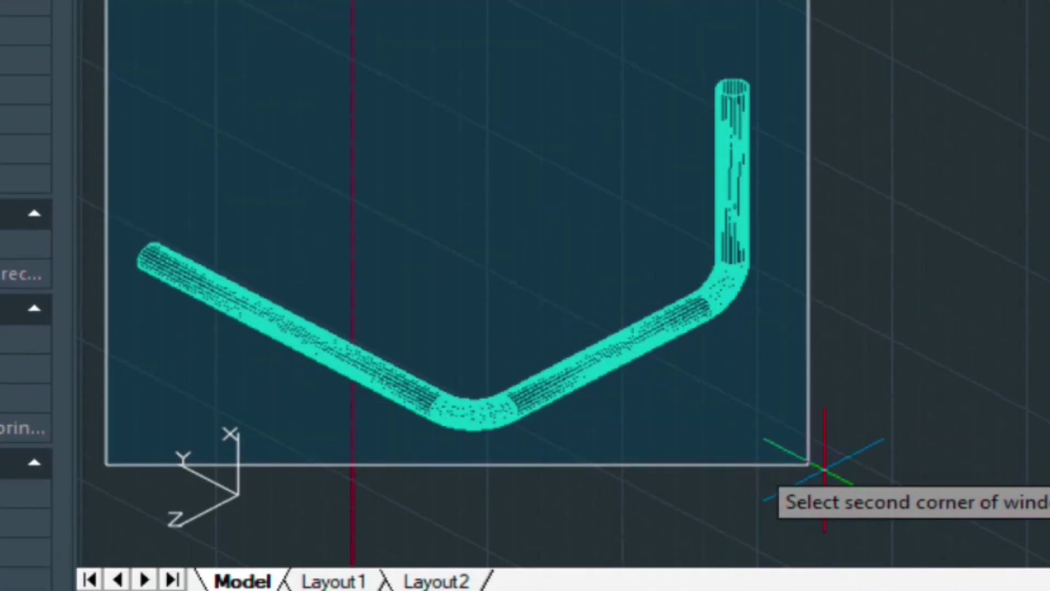
pyautogui.click(815, 450)
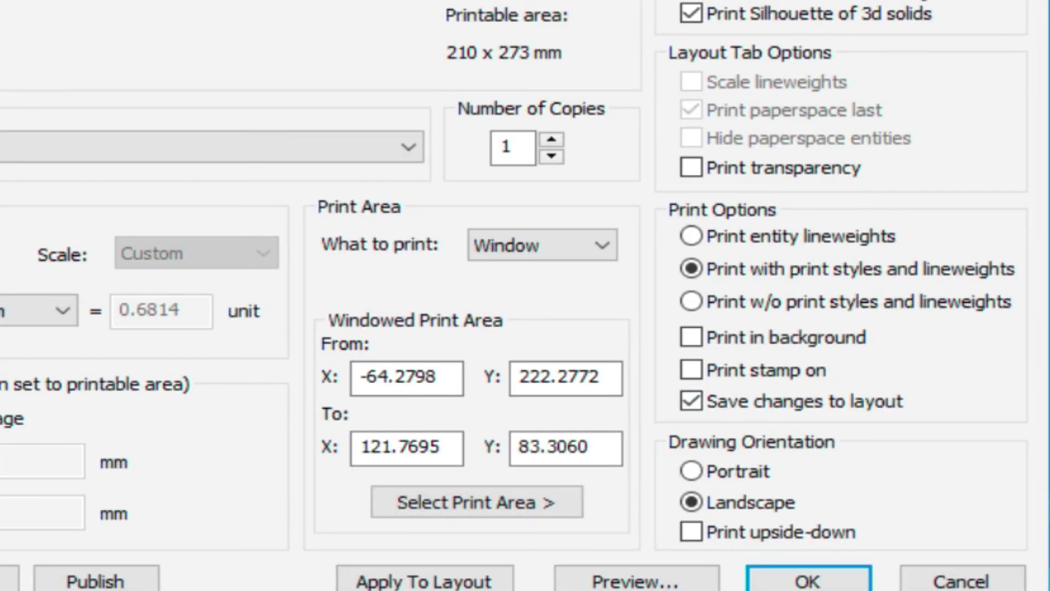